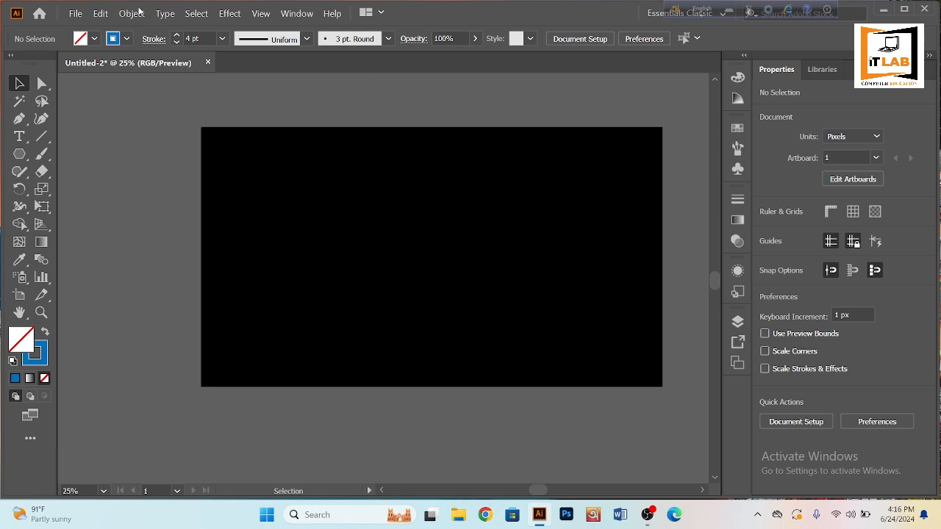
# Unlock the background rectangle covering the artboard, fill it with white, and deselect it.
pyautogui.click(133, 14)
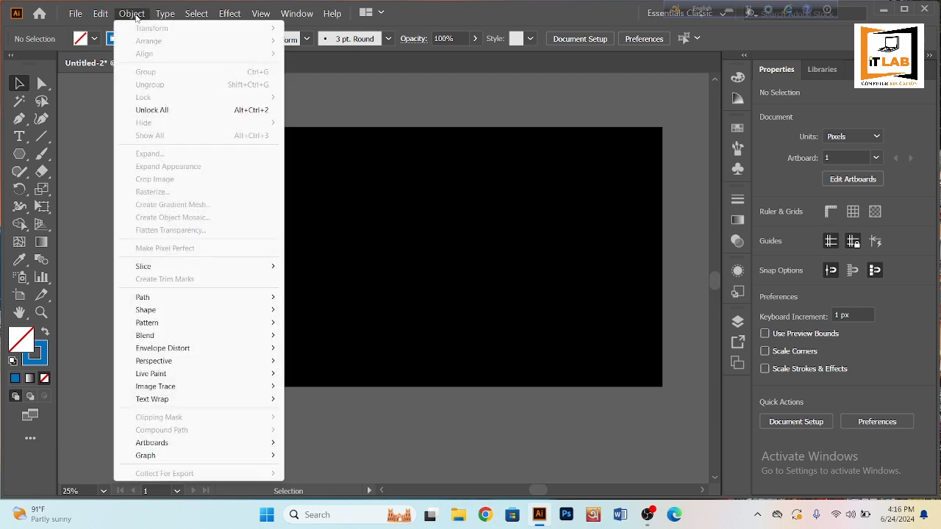
pyautogui.click(151, 109)
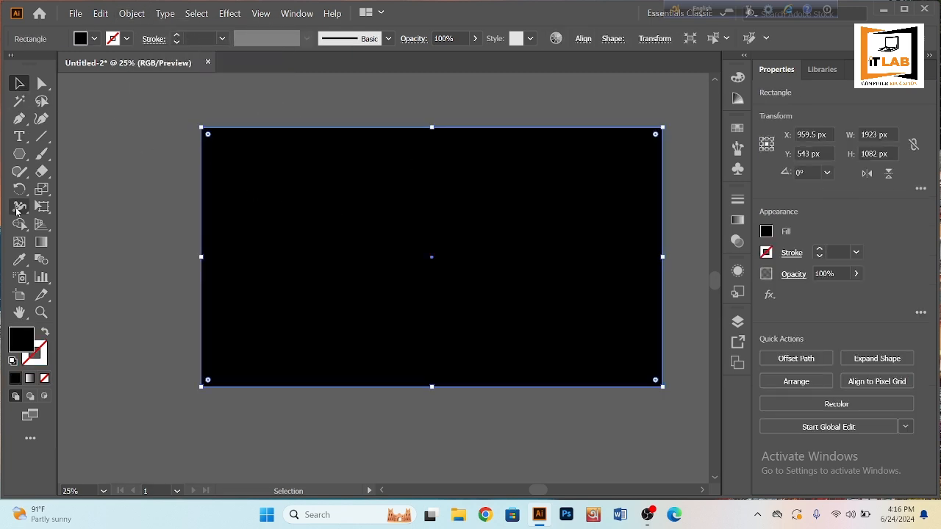
pyautogui.click(20, 154)
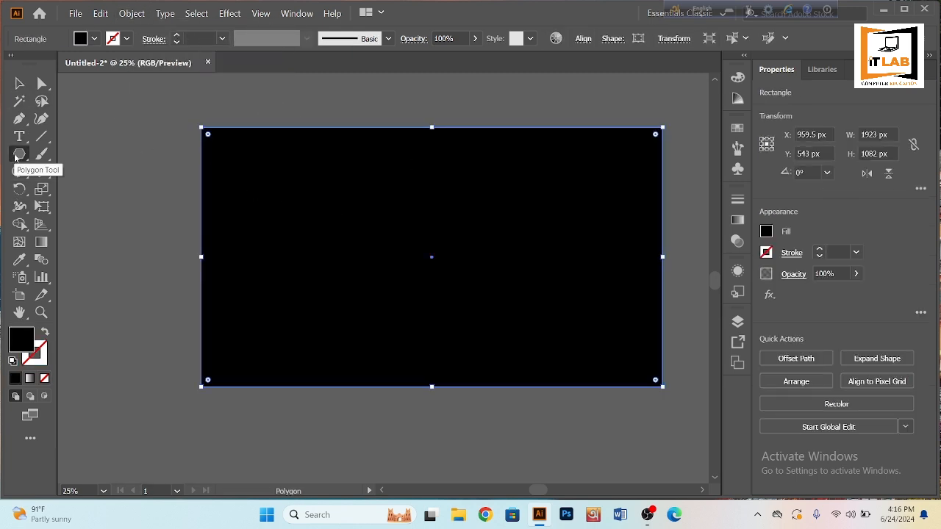
pyautogui.click(95, 38)
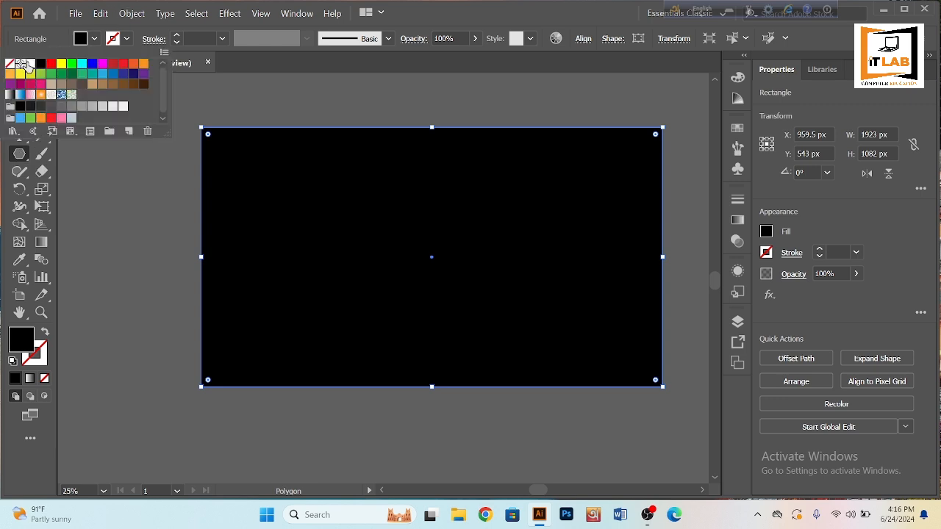
pyautogui.click(30, 63)
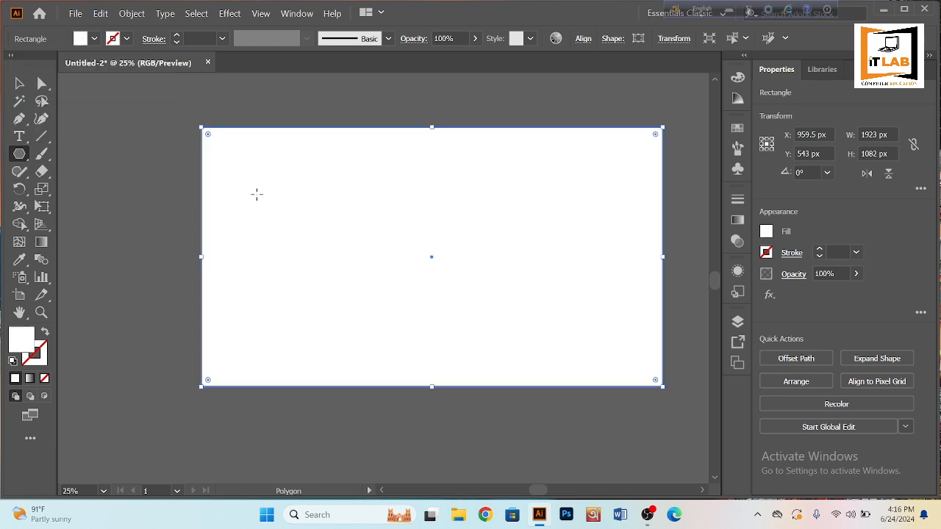
pyautogui.hotkey('ctrl', 'shift', 'a')
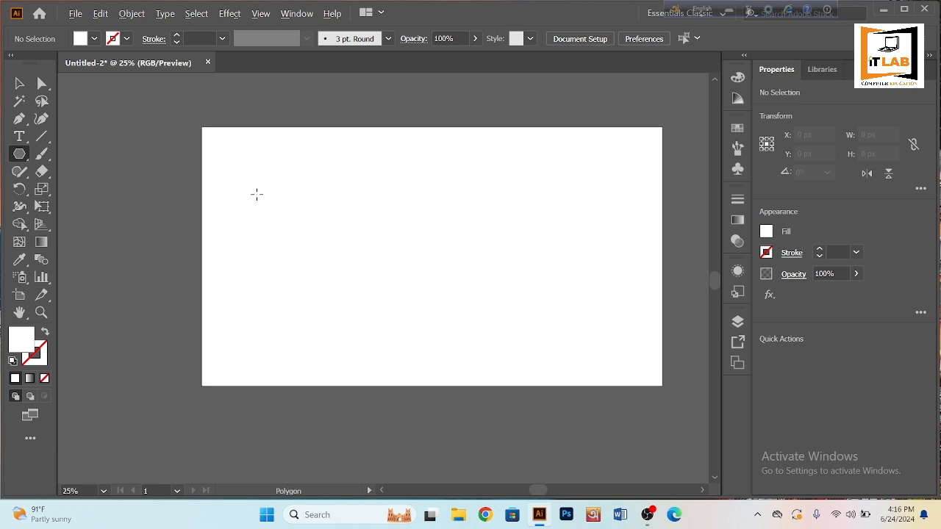
# Draw an upright rectangle about 536 × 729 px on the white artboard, slightly off its centre.
pyautogui.scroll(-1, 256, 194)
pyautogui.click(22, 86)
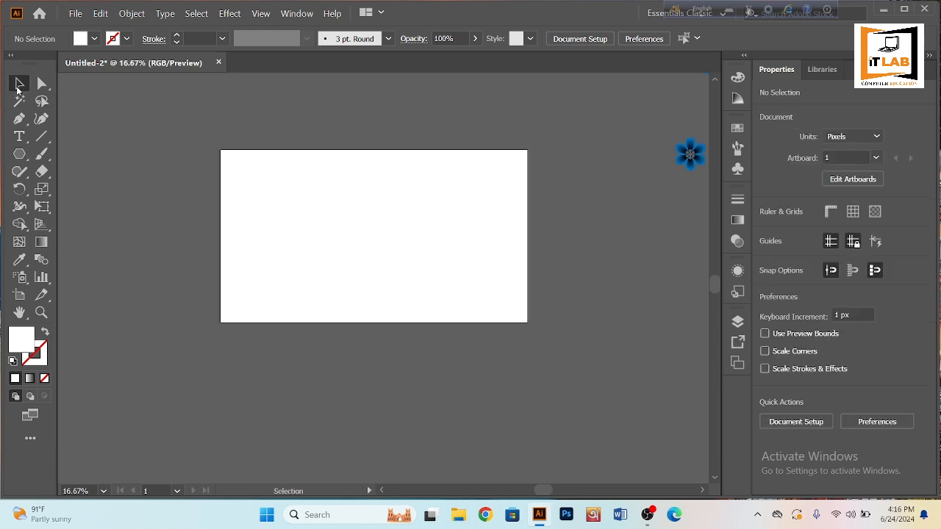
pyautogui.click(23, 161)
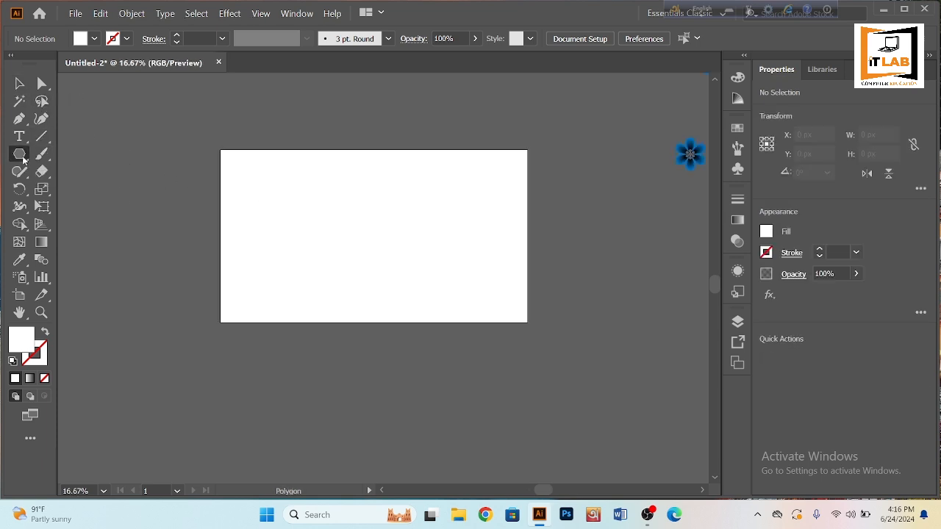
pyautogui.click(83, 156)
pyautogui.moveTo(284, 185); pyautogui.dragTo(370, 302)
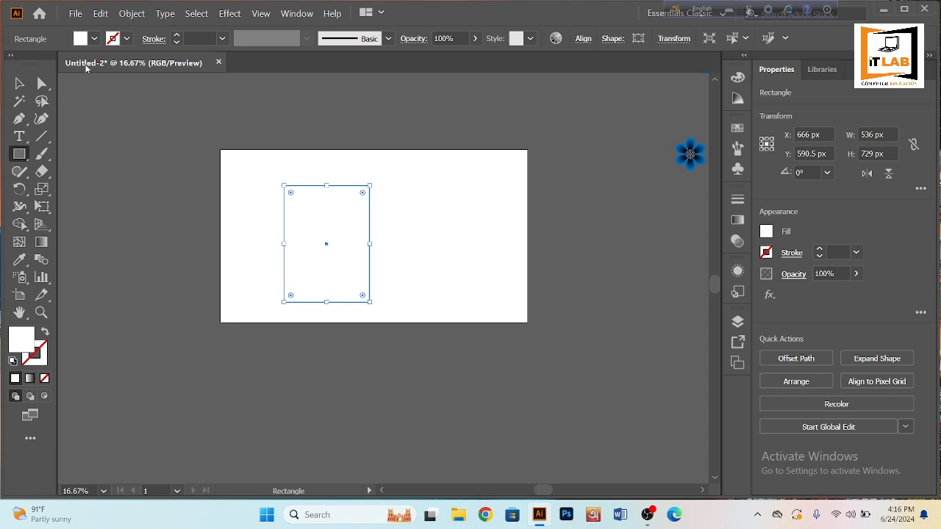
# Fill the upright rectangle with the RGB cyan swatch.
pyautogui.click(94, 38)
pyautogui.click(62, 64)
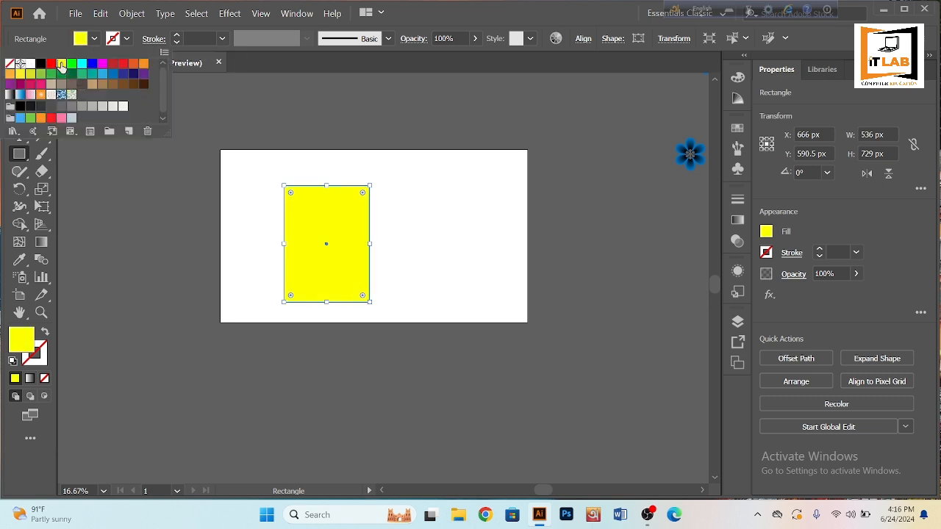
pyautogui.click(82, 64)
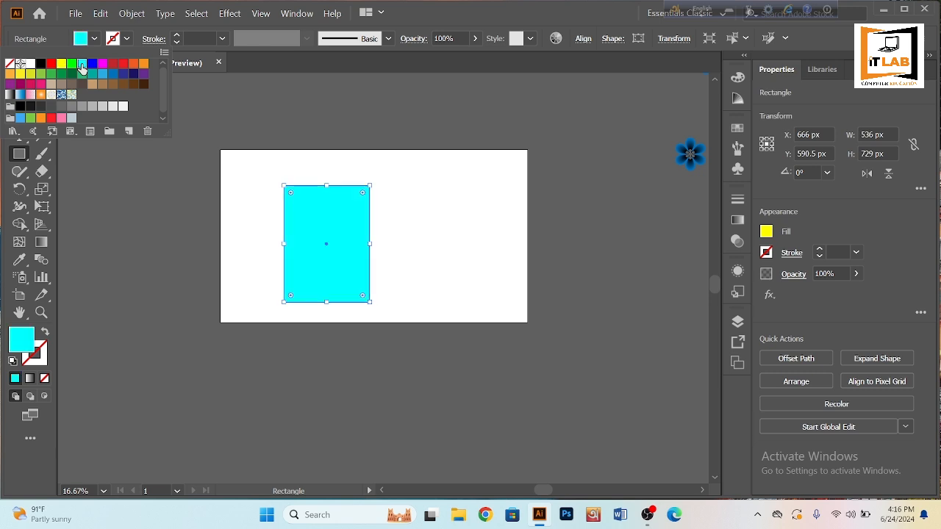
pyautogui.click(419, 246)
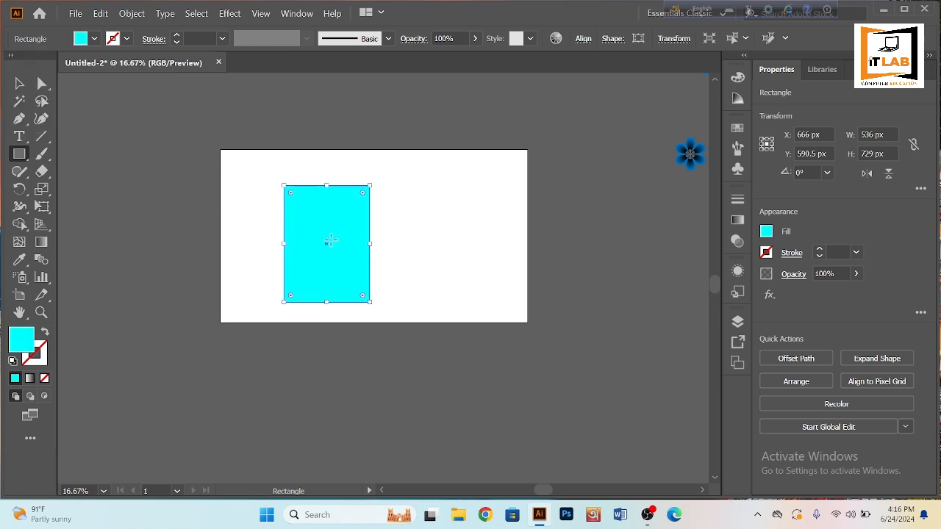
# Move the cyan rectangle below the artboard and round its upper-left and lower-right corners to about 299 px, forming a leaf shape.
pyautogui.click(20, 83)
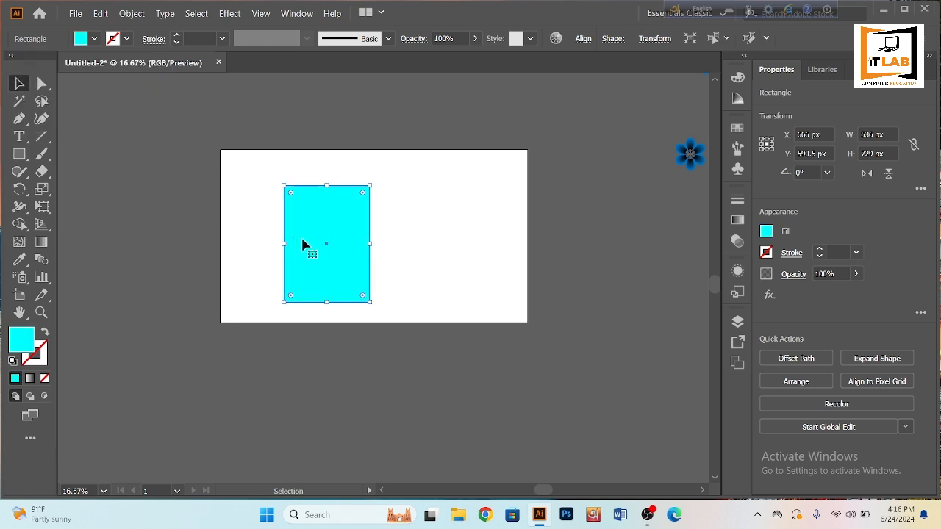
pyautogui.moveTo(303, 245); pyautogui.dragTo(456, 386)
pyautogui.scroll(-2, 456, 386)
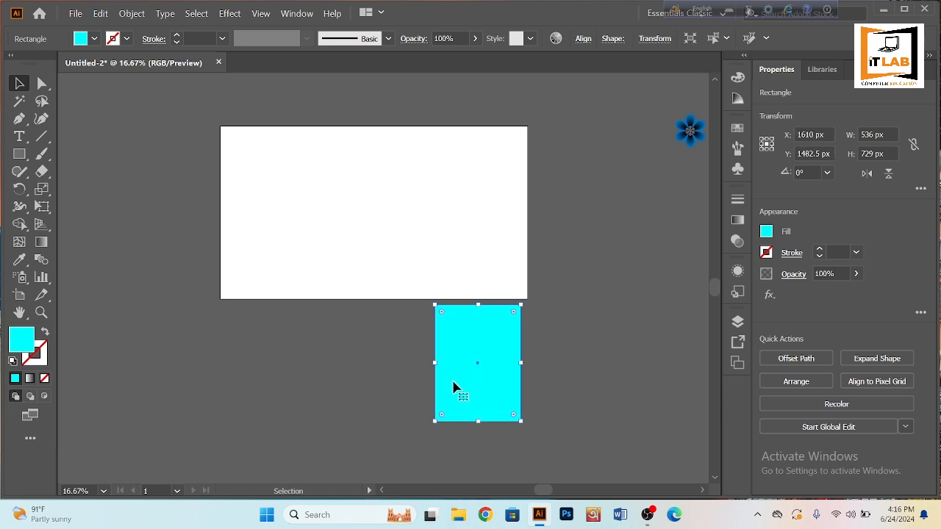
pyautogui.scroll(-2, 450, 380)
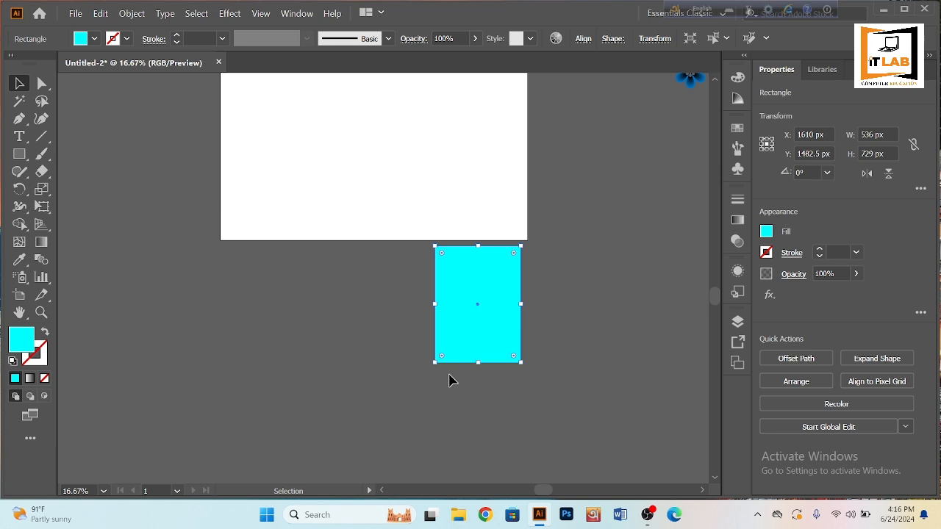
pyautogui.click(41, 83)
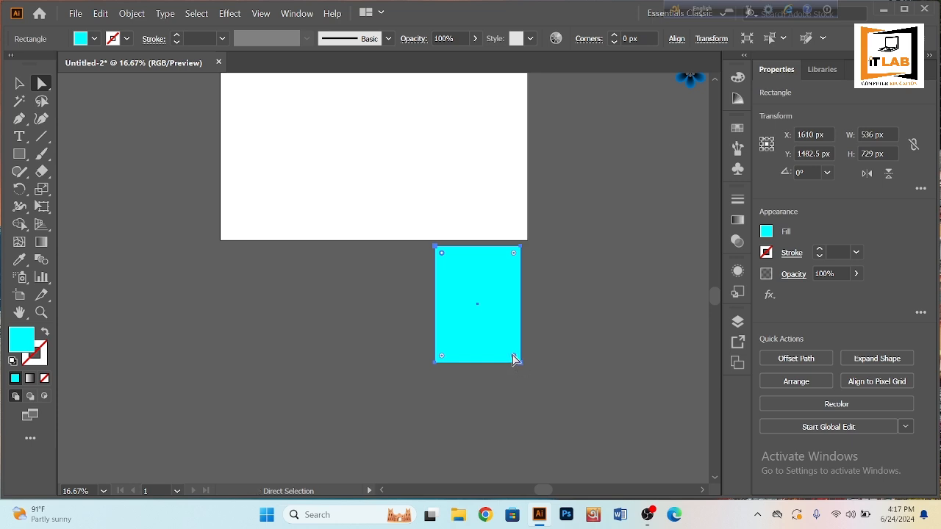
pyautogui.moveTo(513, 360); pyautogui.dragTo(479, 312)
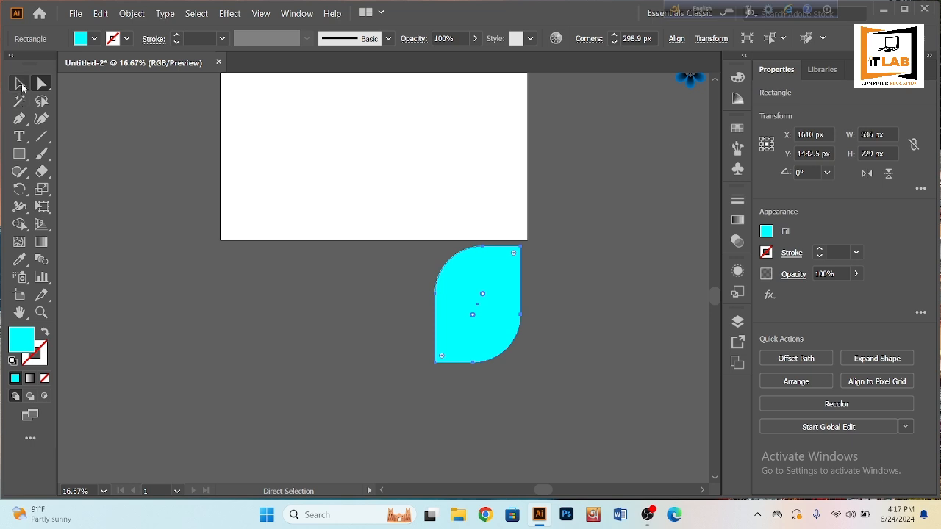
# Duplicate the cyan leaf shape, place the copy partly over the original, and fill it with RGB Green.
pyautogui.click(20, 84)
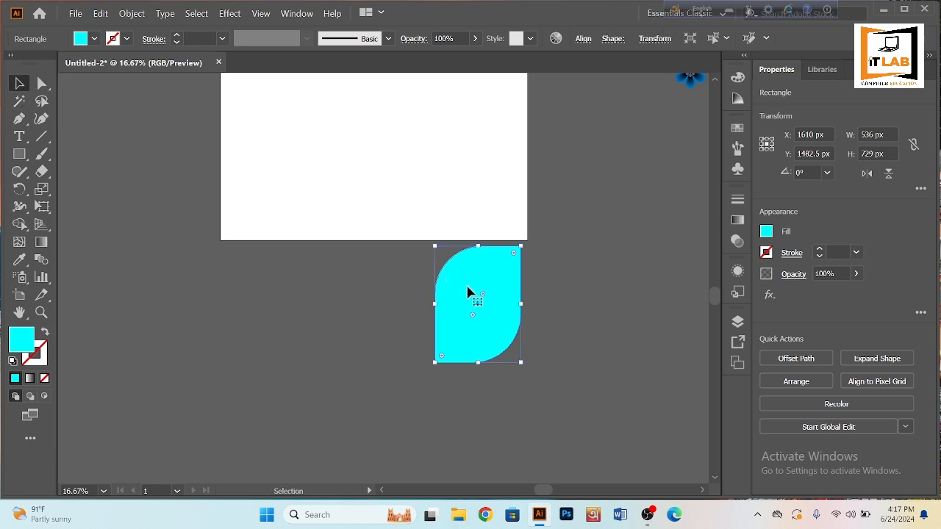
pyautogui.press('ctrl')
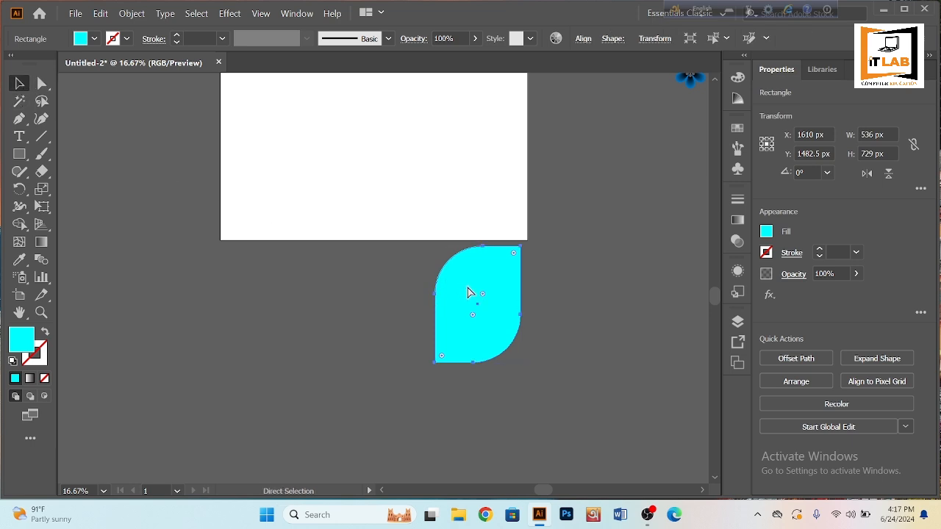
pyautogui.press('ctrl')
pyautogui.hotkey('ctrl', 'v')
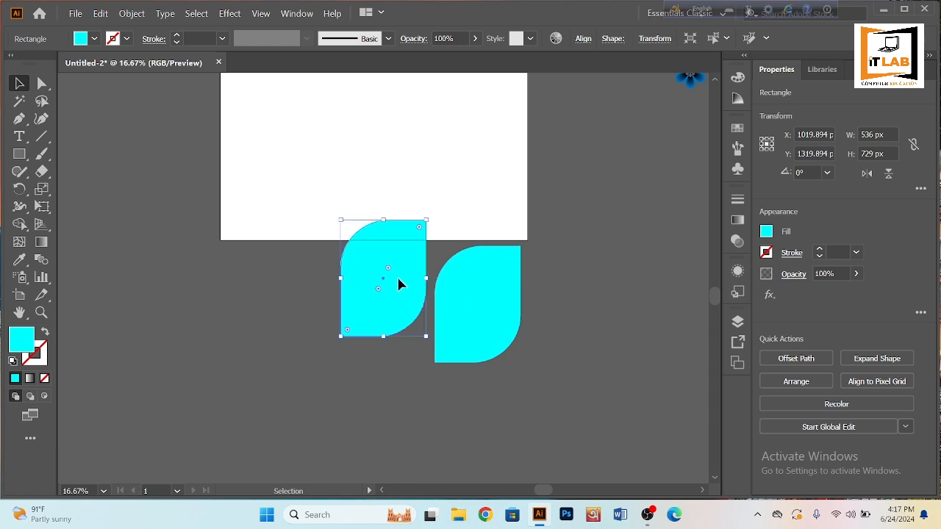
pyautogui.moveTo(395, 275); pyautogui.dragTo(420, 319)
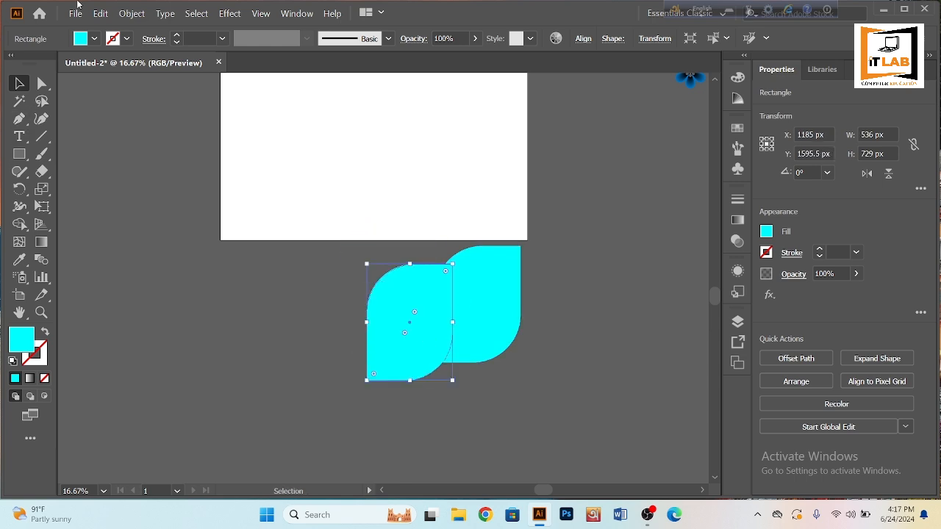
pyautogui.click(92, 39)
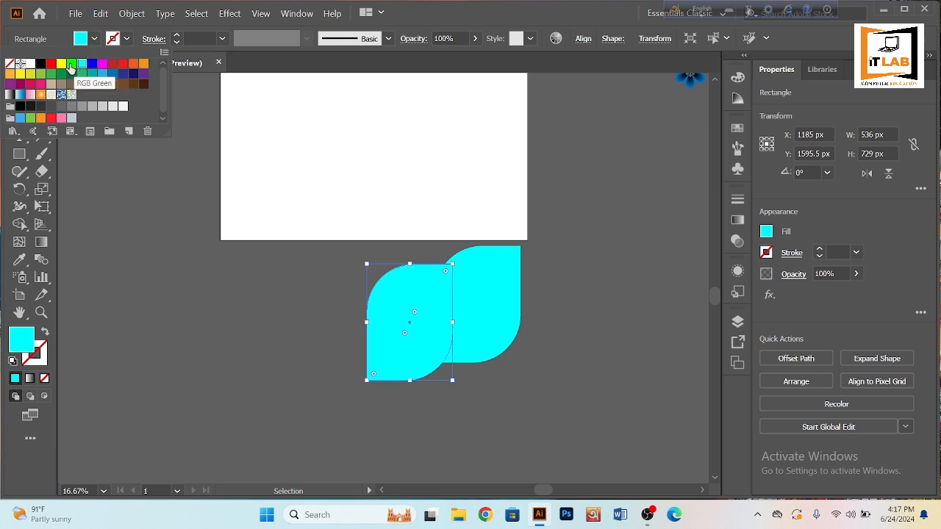
pyautogui.click(70, 67)
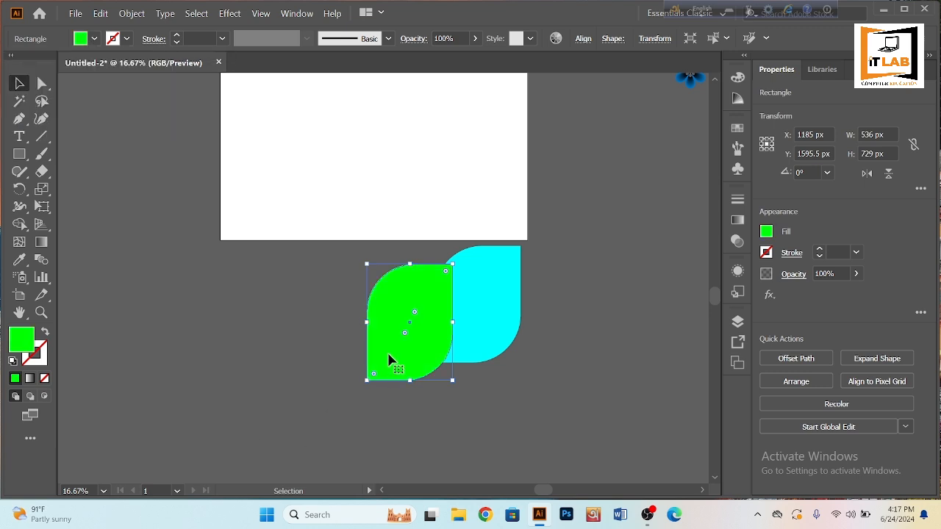
# Stack the two leaf shapes below the artboard with the cyan one in front, offset sideways to leave a thin green edge.
pyautogui.moveTo(389, 358); pyautogui.dragTo(296, 339)
pyautogui.moveTo(463, 316); pyautogui.dragTo(311, 331)
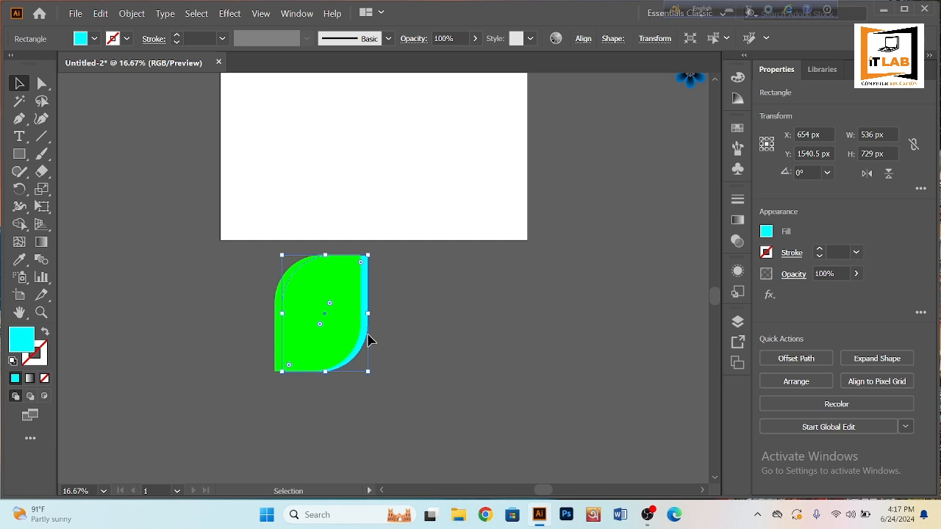
pyautogui.press('ctrl')
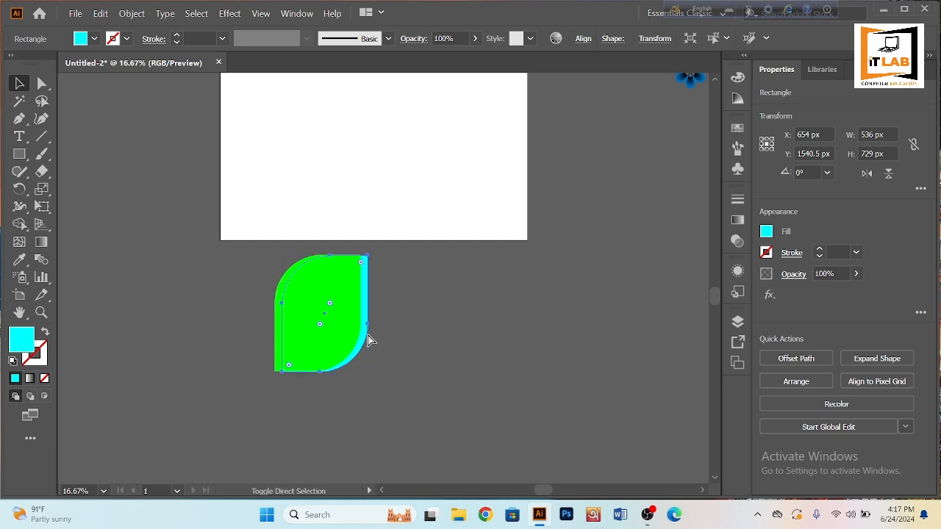
pyautogui.hotkey('ctrl', 'shift', ']')
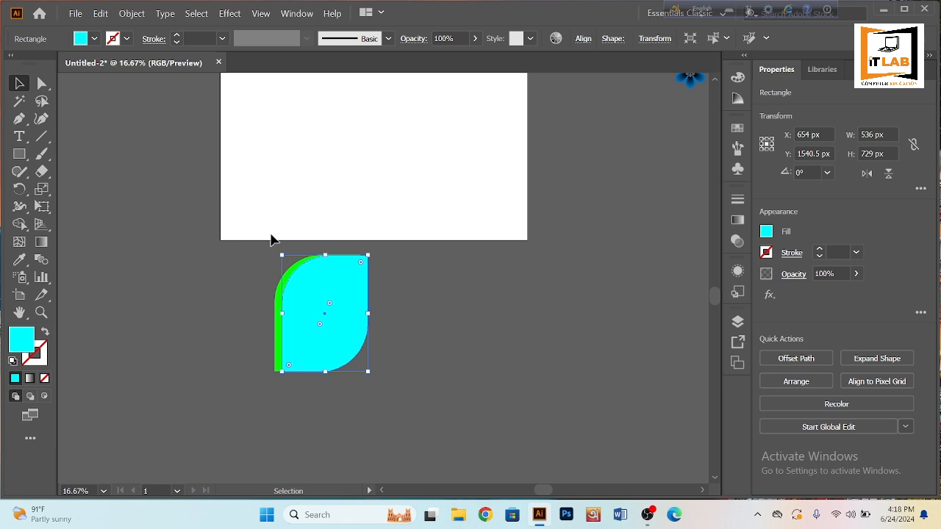
pyautogui.press('Up')
# Place the Untitled-2 portrait image from Downloads beside the leaf shapes at about 555 × 694 px and embed it.
pyautogui.click(77, 13)
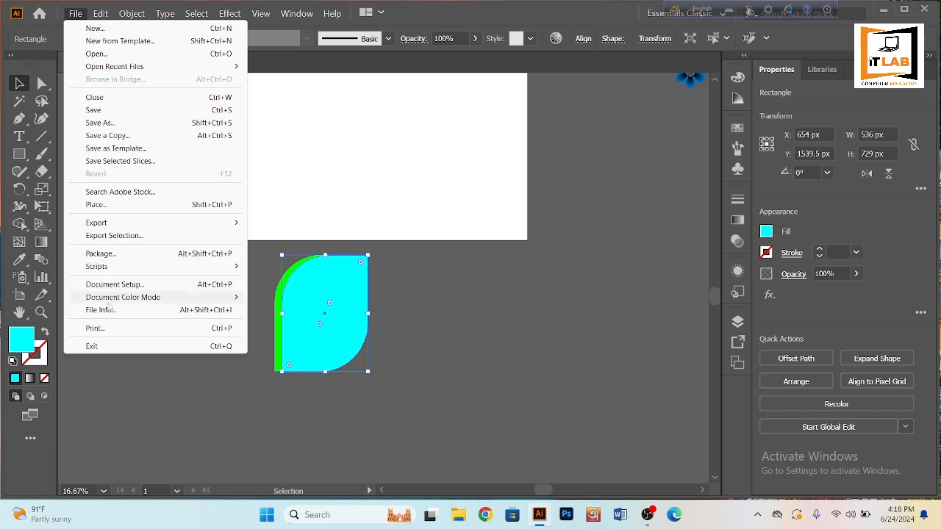
pyautogui.moveTo(100, 15)
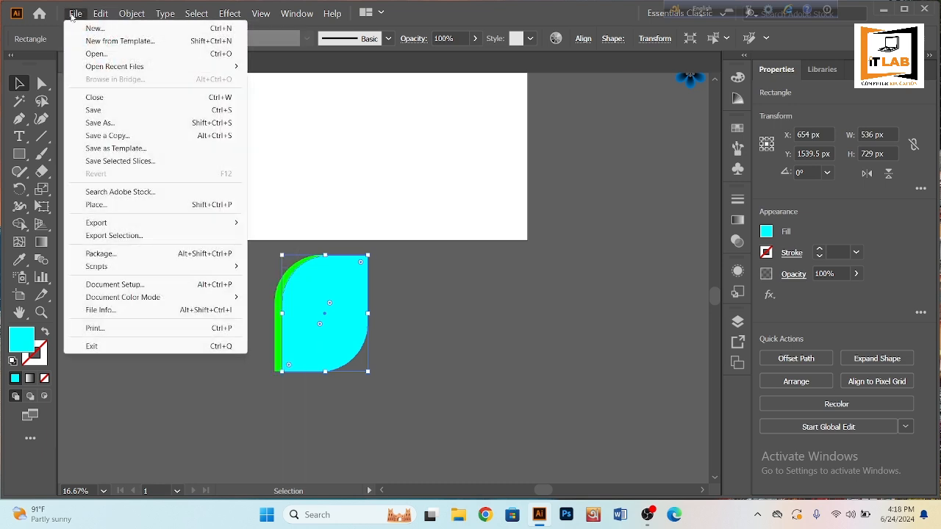
pyautogui.click(96, 205)
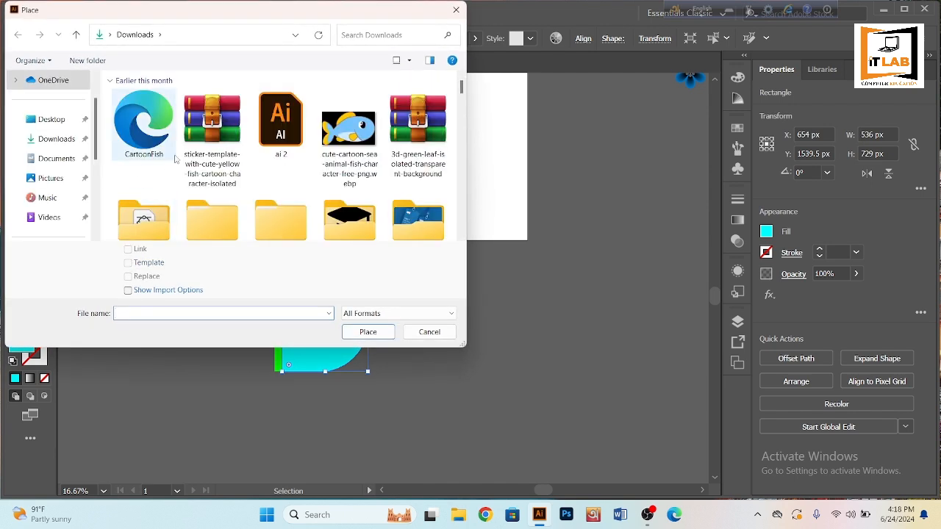
pyautogui.click(50, 119)
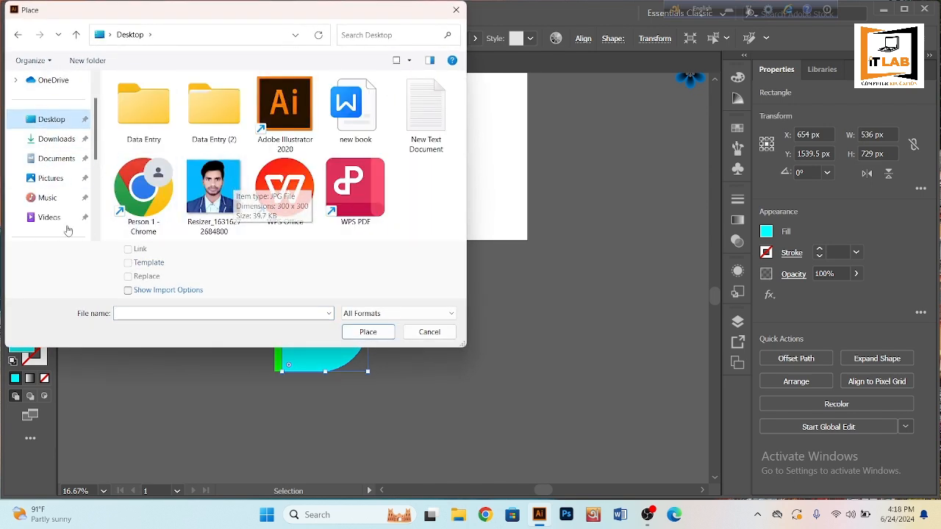
pyautogui.click(56, 139)
pyautogui.scroll(-10, 270, 171)
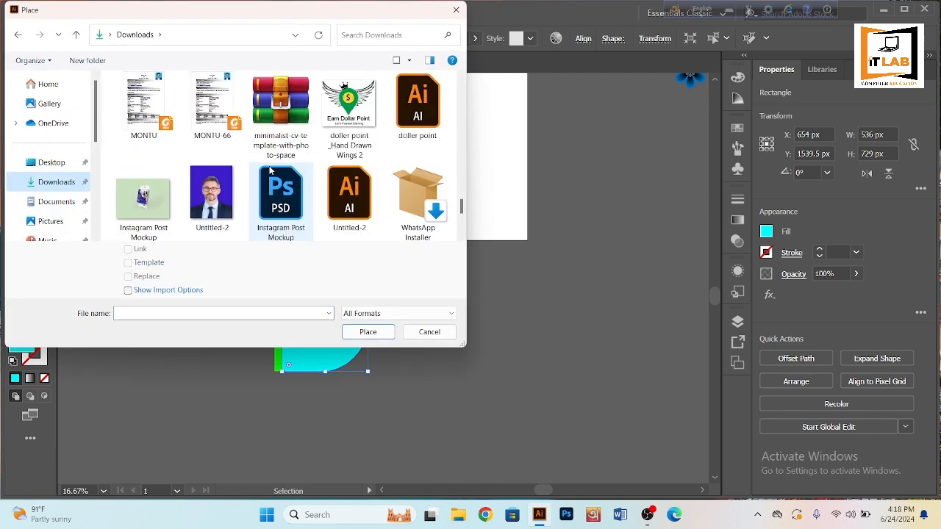
pyautogui.click(206, 202)
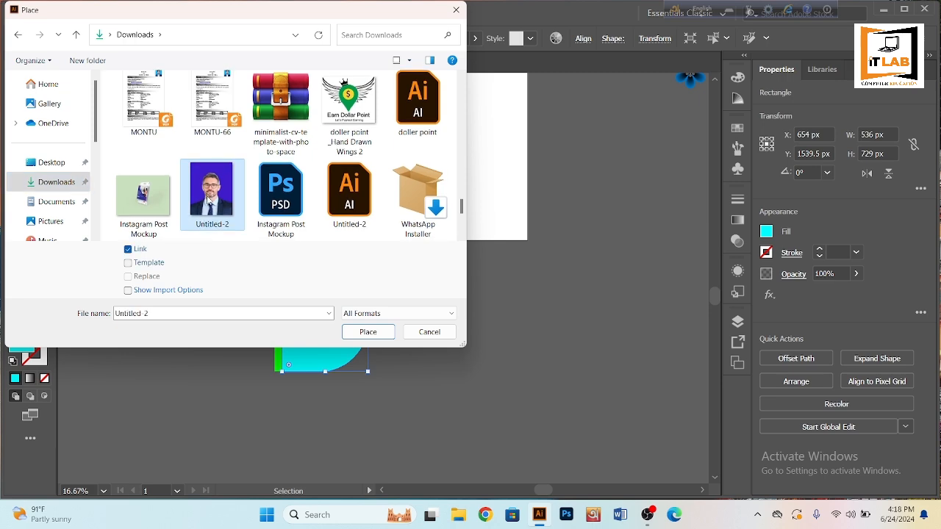
pyautogui.click(369, 332)
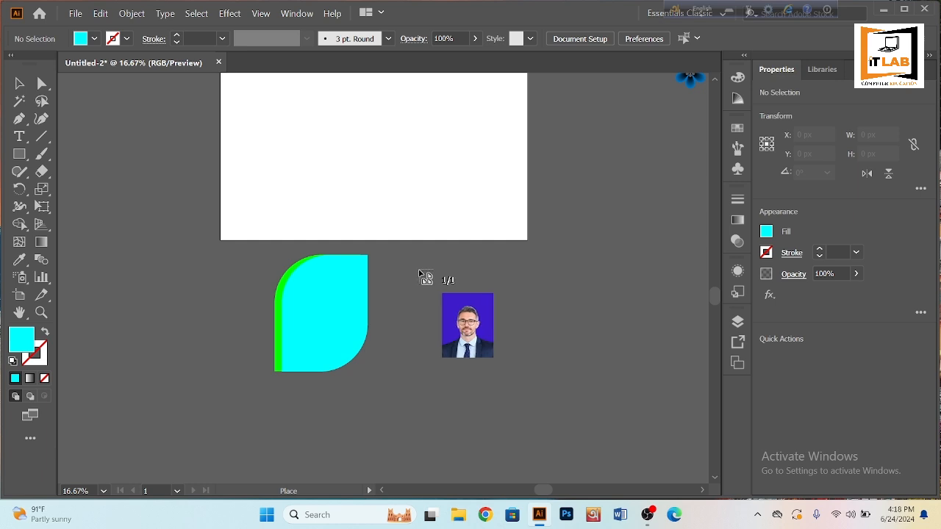
pyautogui.moveTo(420, 272); pyautogui.dragTo(507, 399)
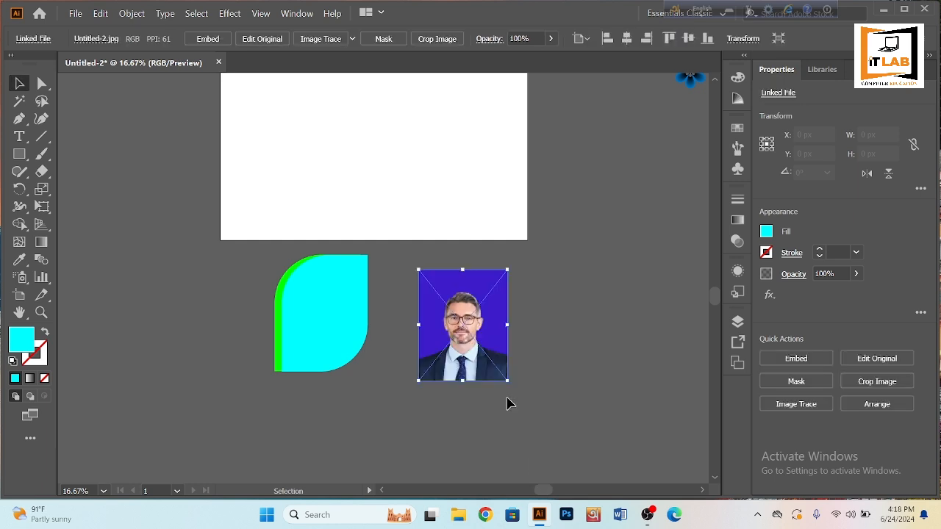
pyautogui.click(207, 38)
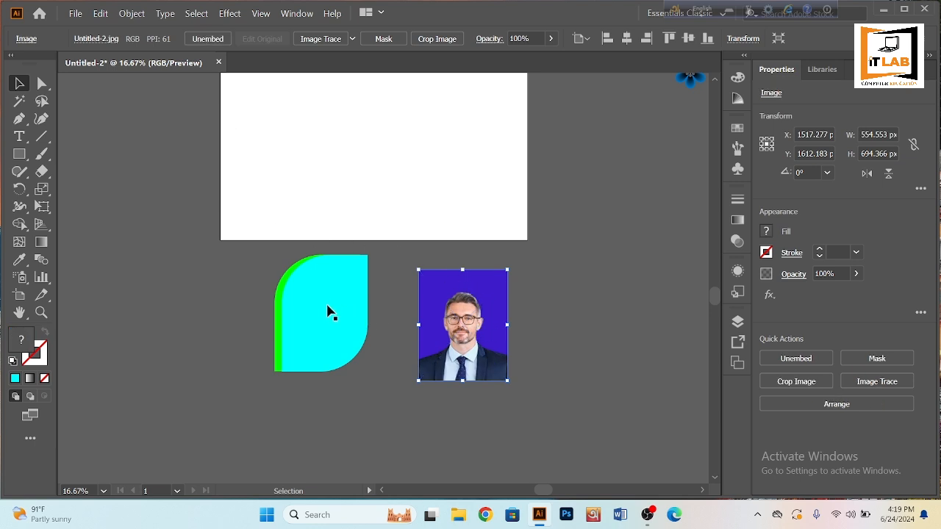
# Move the cyan leaf shape onto the portrait image, keeping its 536 × 729 px size.
pyautogui.moveTo(331, 312); pyautogui.dragTo(469, 325)
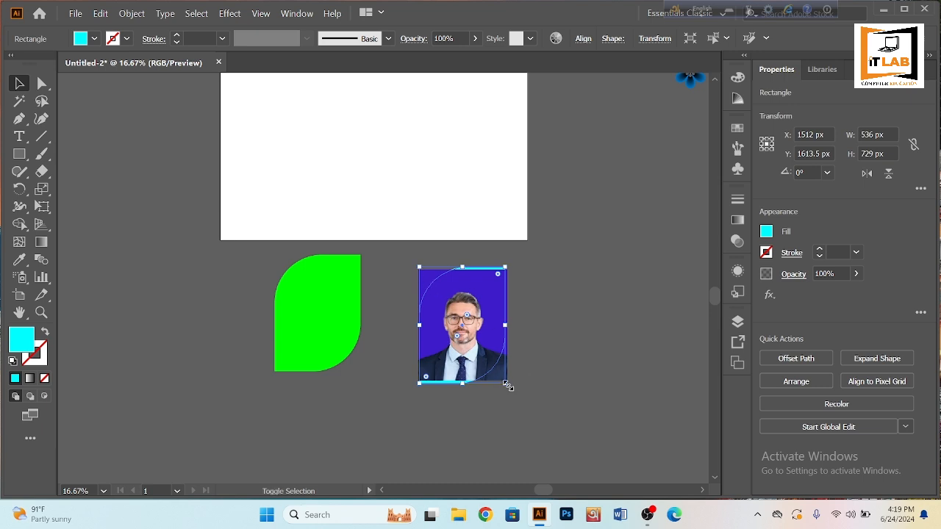
pyautogui.moveTo(506, 384)
pyautogui.mouseDown()
pyautogui.moveTo(509, 390)
pyautogui.moveTo(507, 381)
pyautogui.mouseUp()
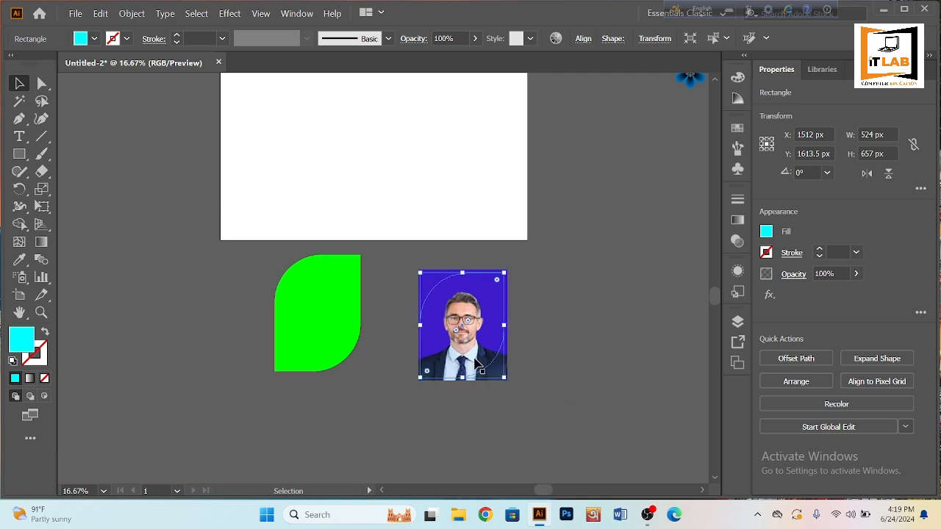
pyautogui.hotkey('ctrl', 'z')
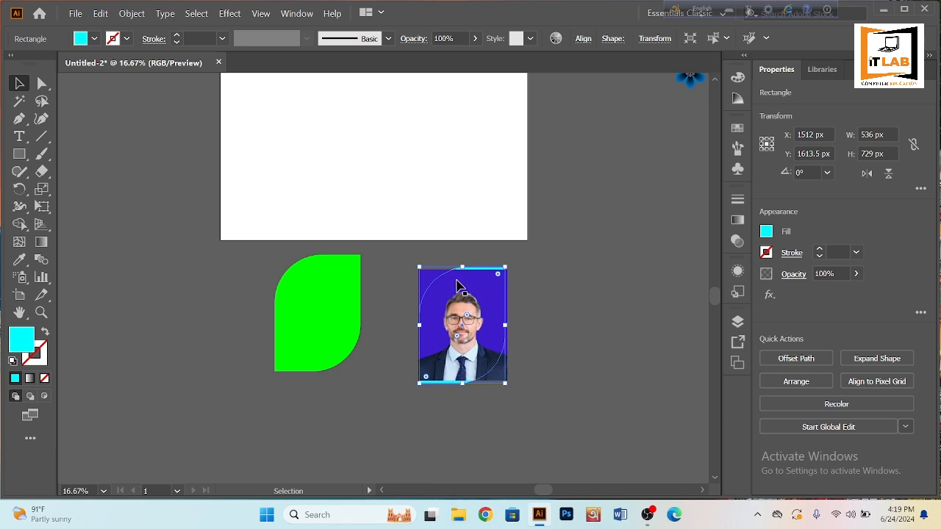
# Stretch the portrait image vertically to about 733 px high so it covers the cyan leaf's upper and lower edges.
pyautogui.click(467, 354)
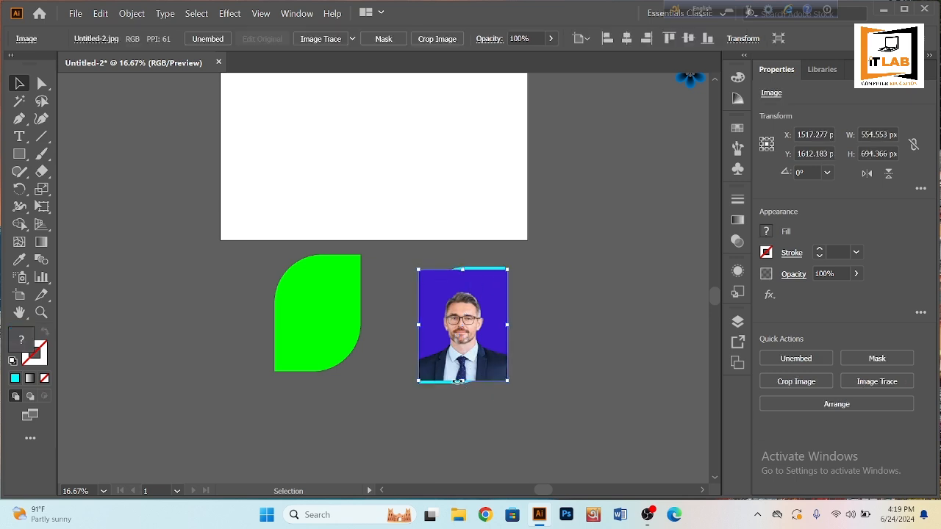
pyautogui.moveTo(463, 382); pyautogui.dragTo(463, 385)
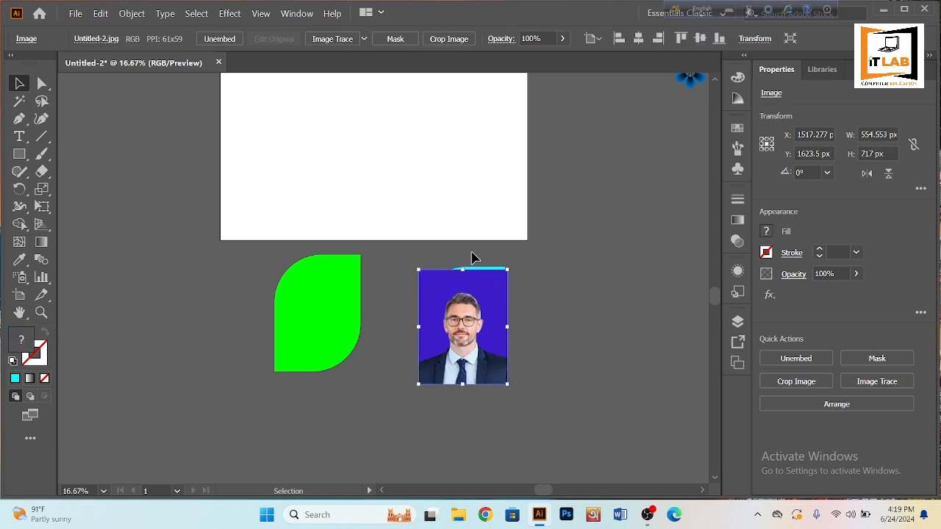
pyautogui.moveTo(463, 269); pyautogui.dragTo(465, 268)
pyautogui.moveTo(465, 268); pyautogui.dragTo(465, 270)
pyautogui.moveTo(464, 270); pyautogui.dragTo(462, 268)
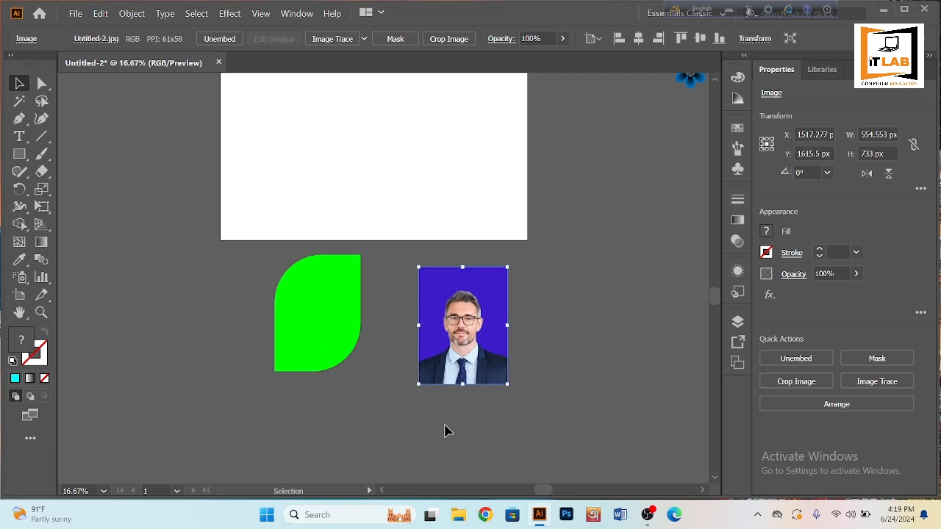
pyautogui.click(468, 416)
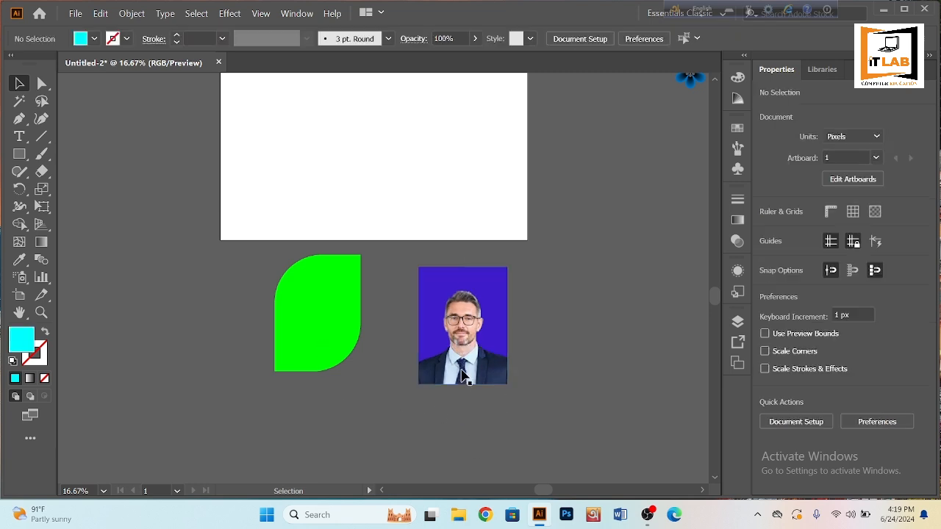
# Bring the cyan leaf in front of the portrait image and select both objects.
pyautogui.moveTo(464, 371)
pyautogui.mouseDown()
pyautogui.moveTo(476, 356)
pyautogui.moveTo(455, 361)
pyautogui.moveTo(459, 370)
pyautogui.mouseUp()
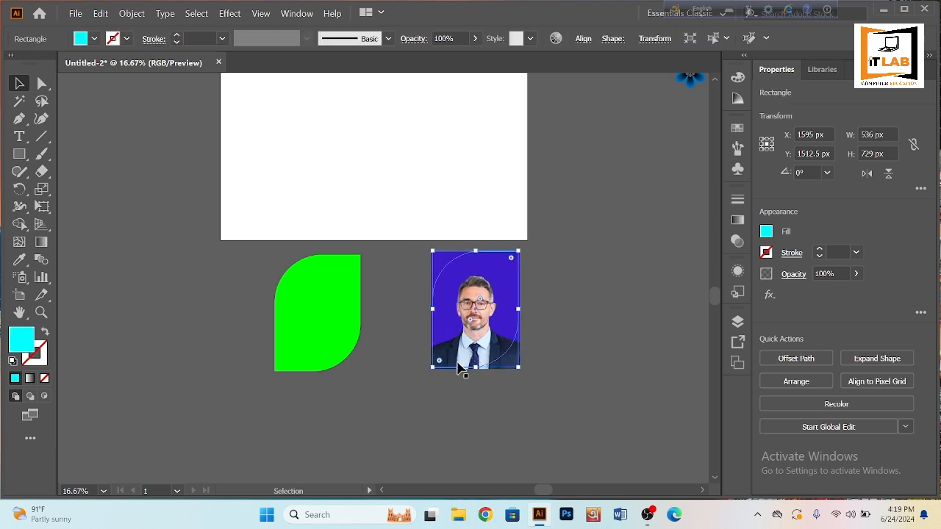
pyautogui.keyDown('ctrl'); pyautogui.click(459, 369); pyautogui.keyUp('ctrl')
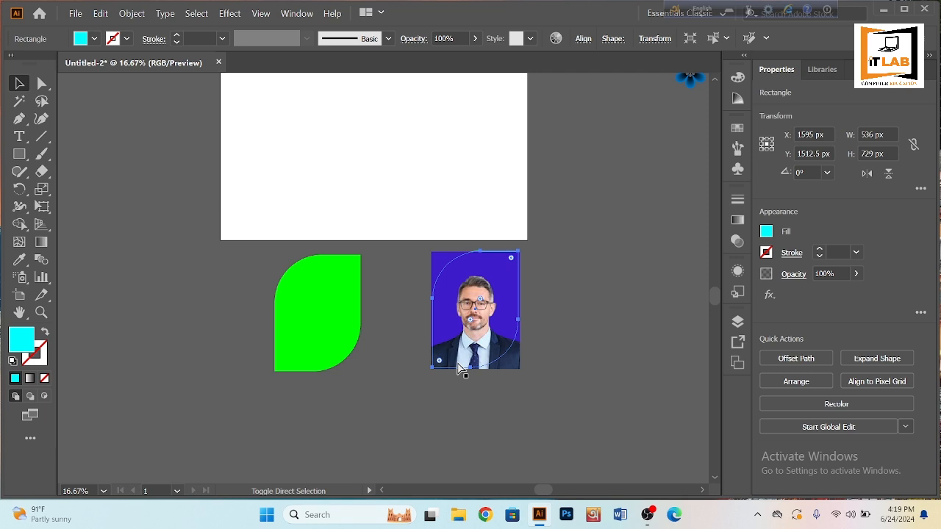
pyautogui.hotkey('ctrl', 'shift', ']')
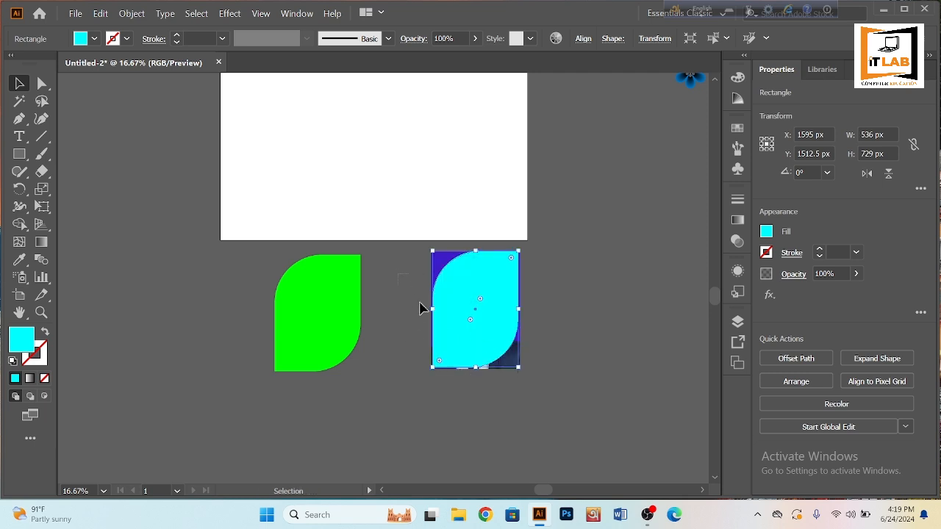
pyautogui.moveTo(419, 308); pyautogui.dragTo(503, 380)
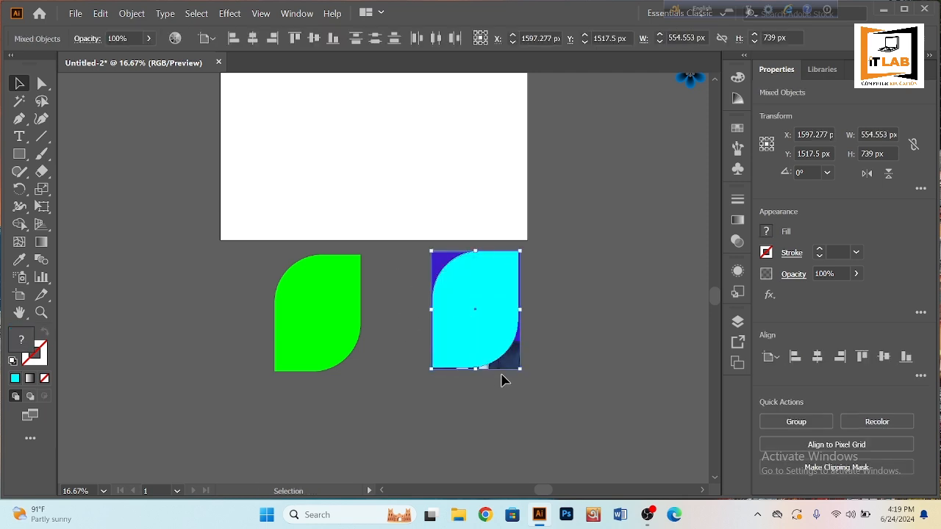
# Try a clipping mask on the portrait image with the cyan leaf and undo it.
pyautogui.rightClick(536, 355)
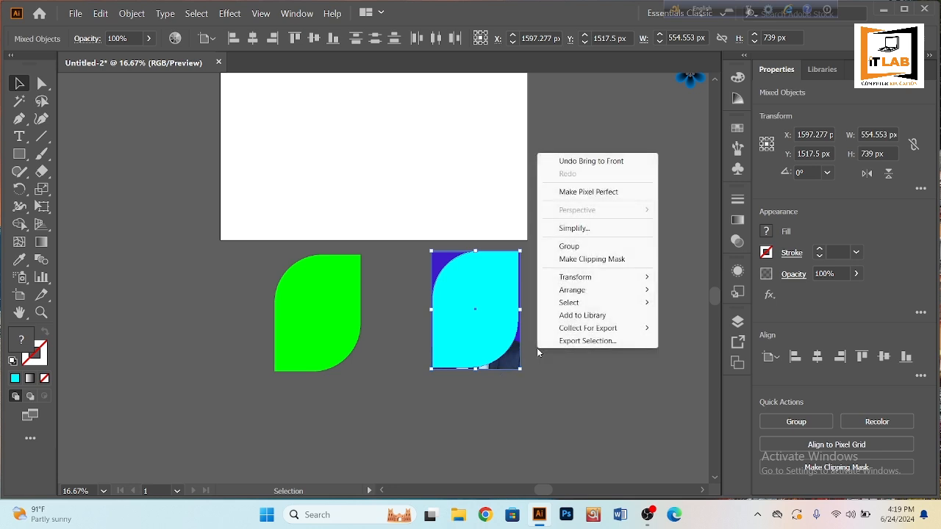
pyautogui.click(584, 260)
pyautogui.click(540, 416)
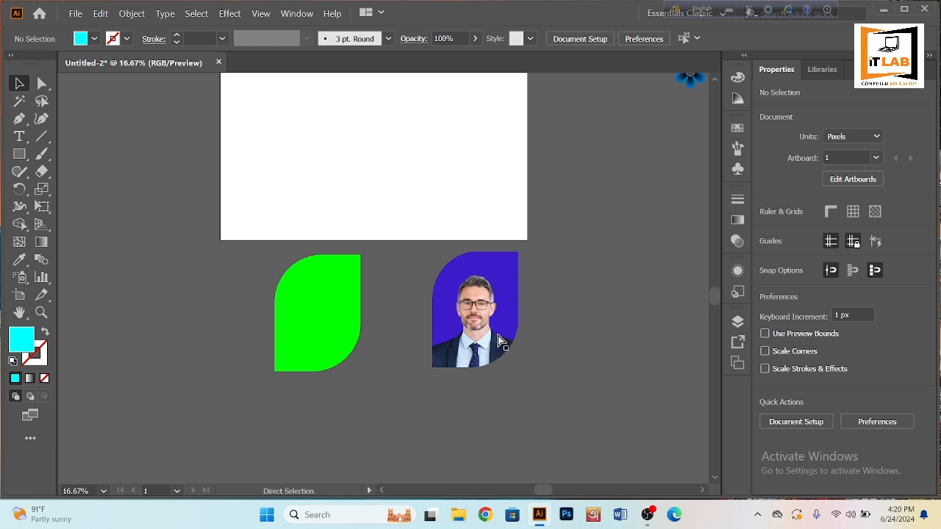
pyautogui.hotkey('ctrl', 'z')
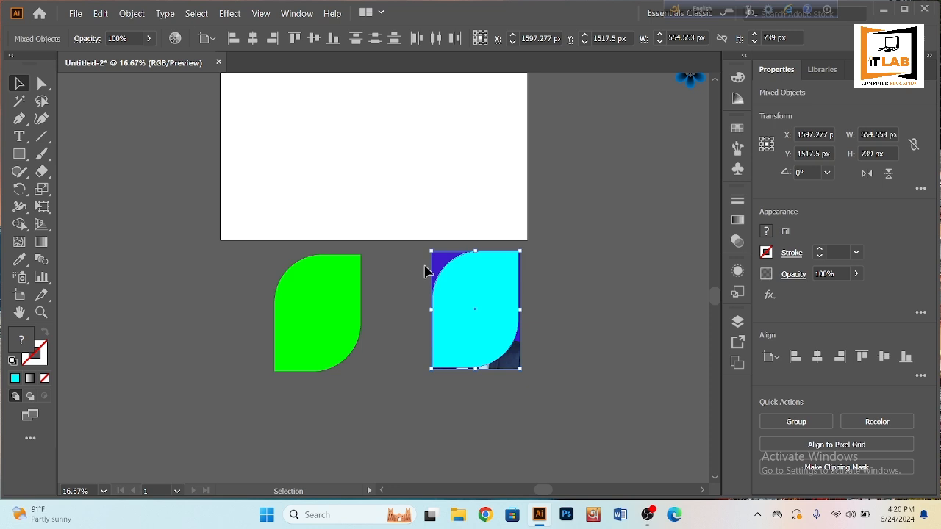
# Make a clipping mask from the cyan leaf and portrait, and move the clipped portrait over the green leaf, leaving a thin green edge.
pyautogui.rightClick(450, 303)
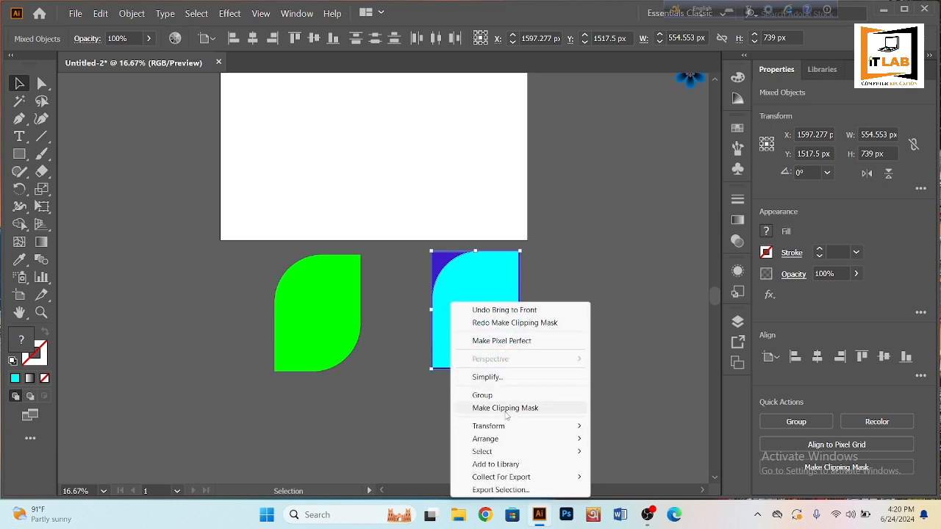
pyautogui.click(506, 410)
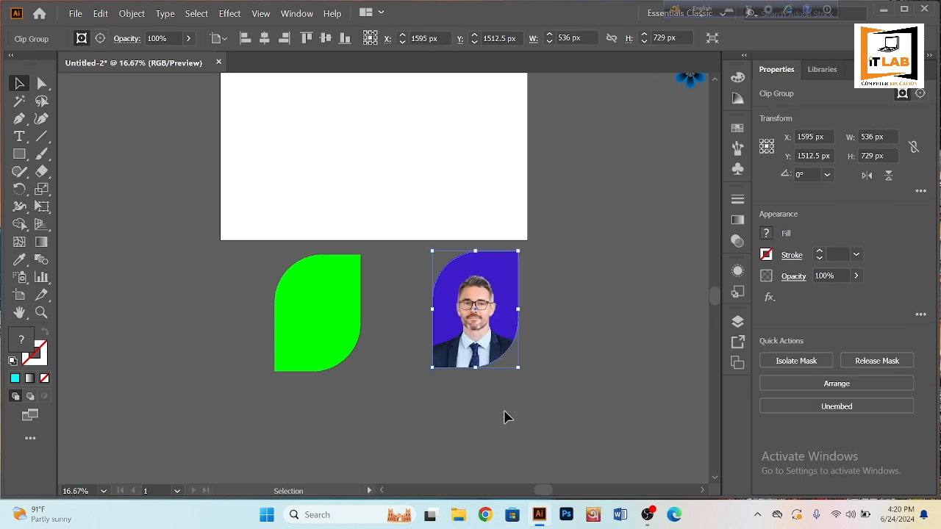
pyautogui.moveTo(500, 311); pyautogui.dragTo(352, 317)
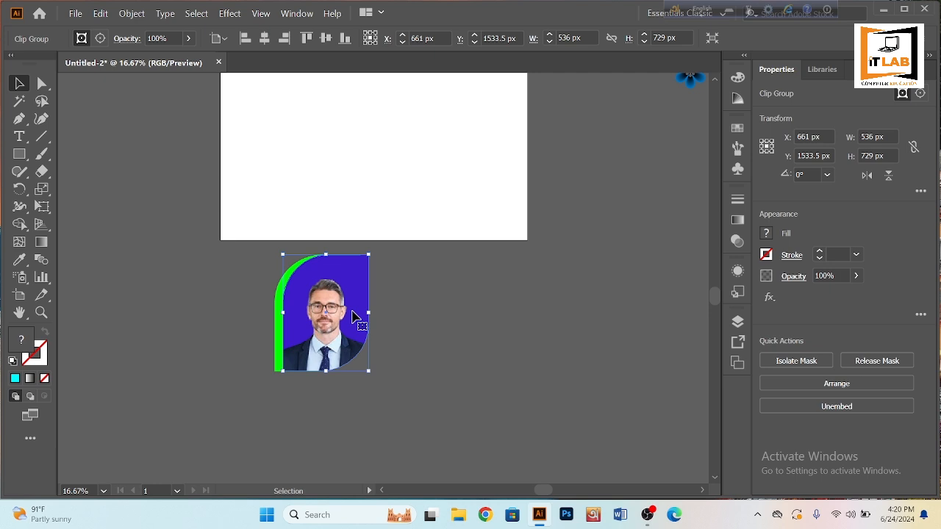
pyautogui.click(392, 371)
# Nudge the green leaf about 5 px to the right behind the clipped portrait.
pyautogui.click(312, 360)
pyautogui.click(175, 380)
pyautogui.click(278, 355)
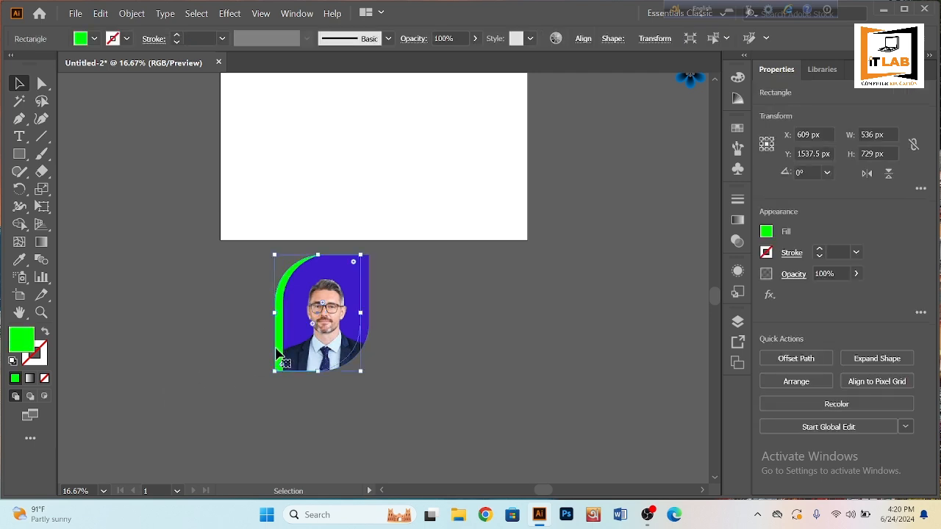
pyautogui.press('Down')
pyautogui.press('Down')
pyautogui.press('Down')
pyautogui.press('Right')
pyautogui.press('Right')
pyautogui.press('Right')
pyautogui.press('Right')
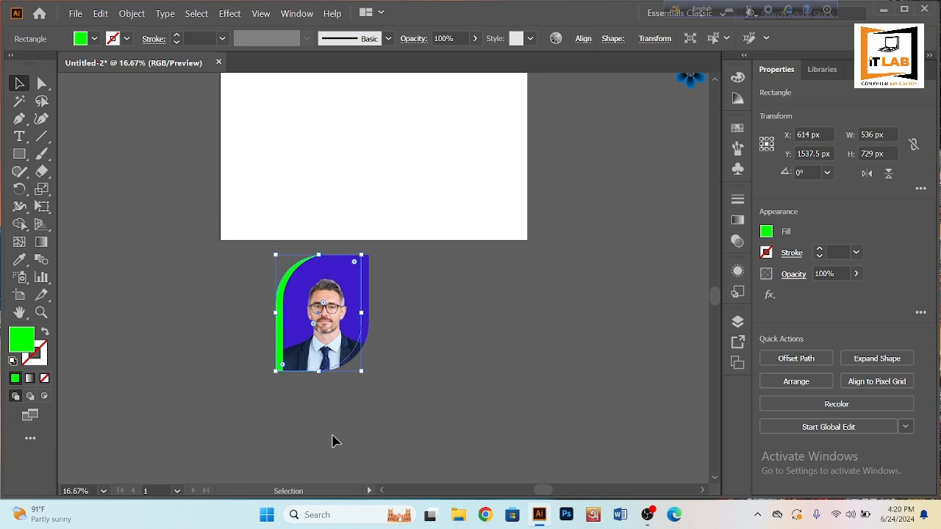
pyautogui.click(334, 478)
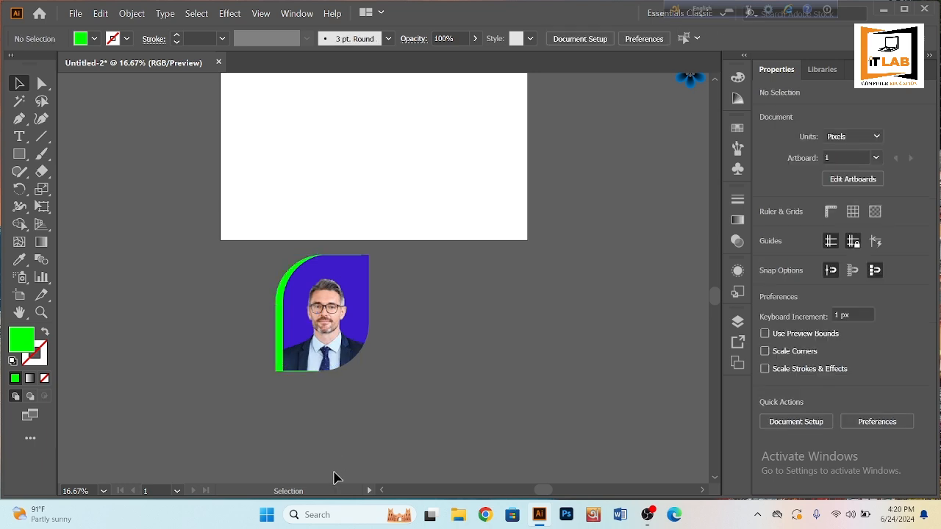
# Enlarge the clipped portrait slightly so it covers the green leaf's lower edge.
pyautogui.click(335, 370)
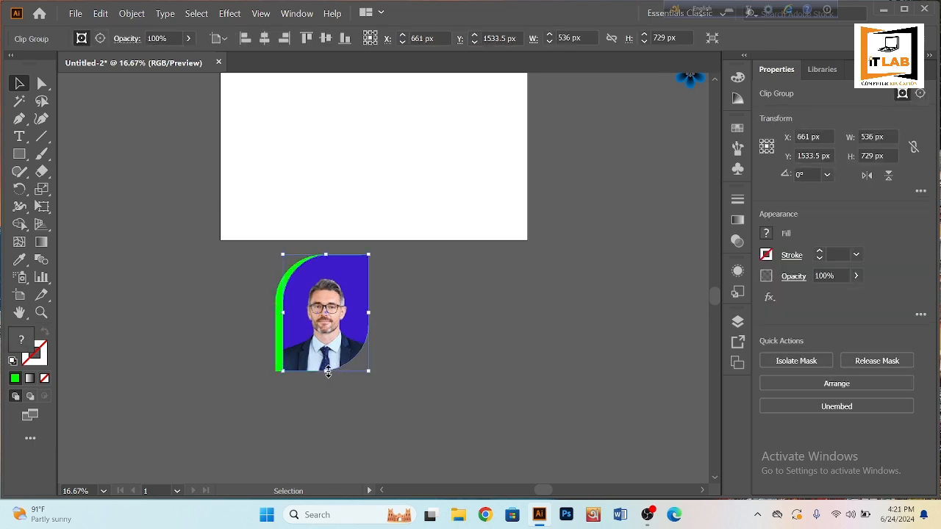
pyautogui.moveTo(328, 373); pyautogui.dragTo(335, 377)
pyautogui.click(447, 383)
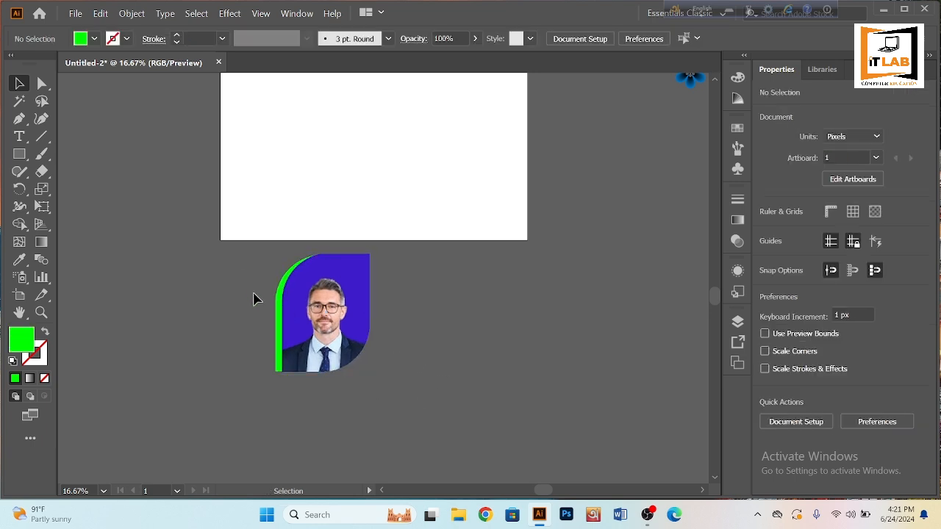
# Draw a green shape about 683 × 750 px beside the finished frame with the Rounded Rectangle tool and strongly round its upper-right corner.
pyautogui.click(19, 155)
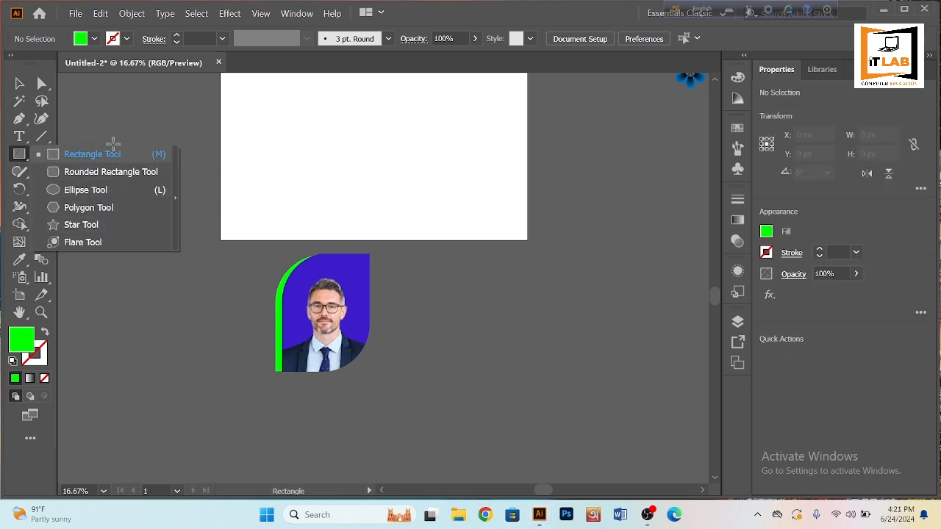
pyautogui.click(85, 171)
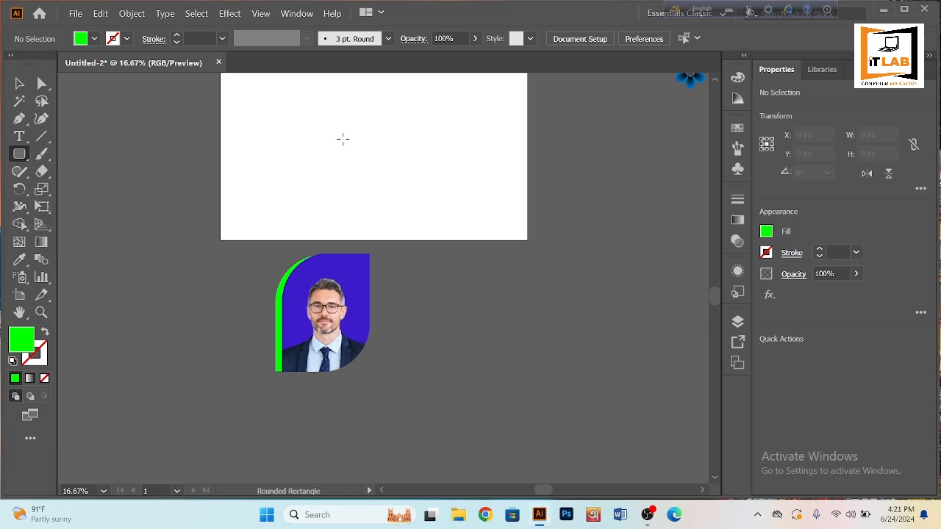
pyautogui.moveTo(461, 269); pyautogui.dragTo(570, 390)
pyautogui.click(19, 83)
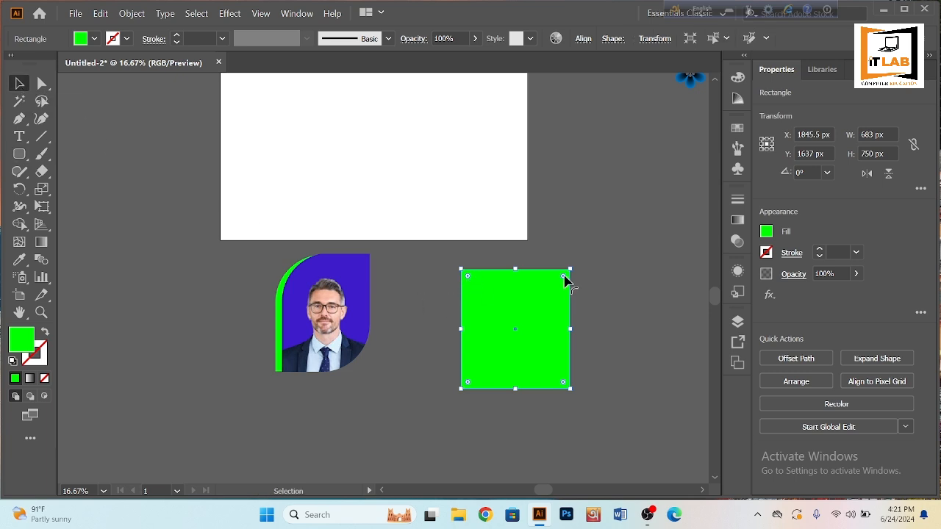
pyautogui.moveTo(563, 280); pyautogui.dragTo(539, 404)
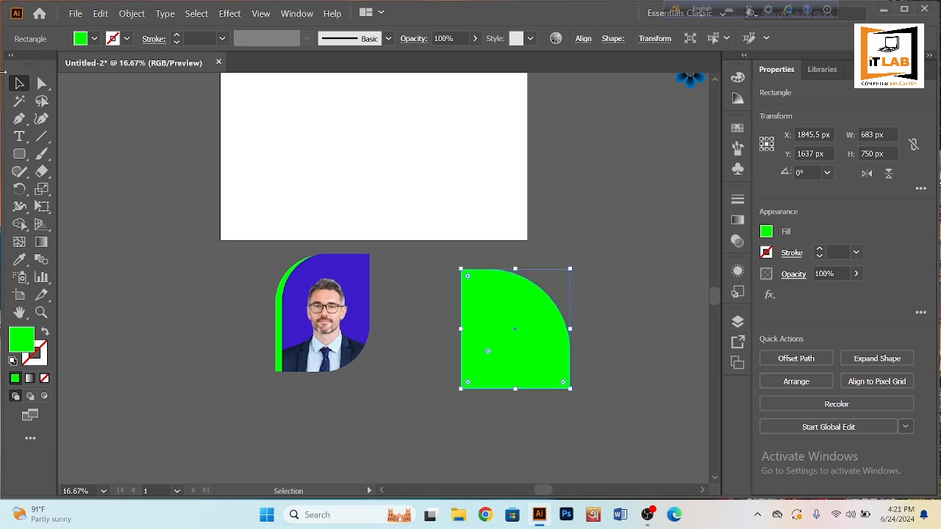
pyautogui.moveTo(455, 390); pyautogui.dragTo(505, 362)
pyautogui.hotkey('ctrl', 'z')
pyautogui.click(427, 400)
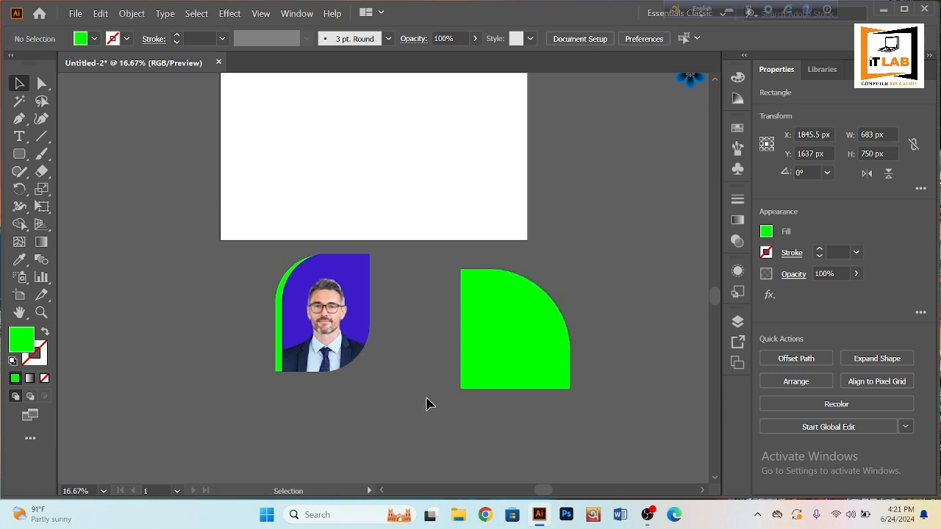
# Place a copy of the new green shape over the original, offset about 99 px to the right, and fill it with cyan.
pyautogui.click(525, 346)
pyautogui.press('a')
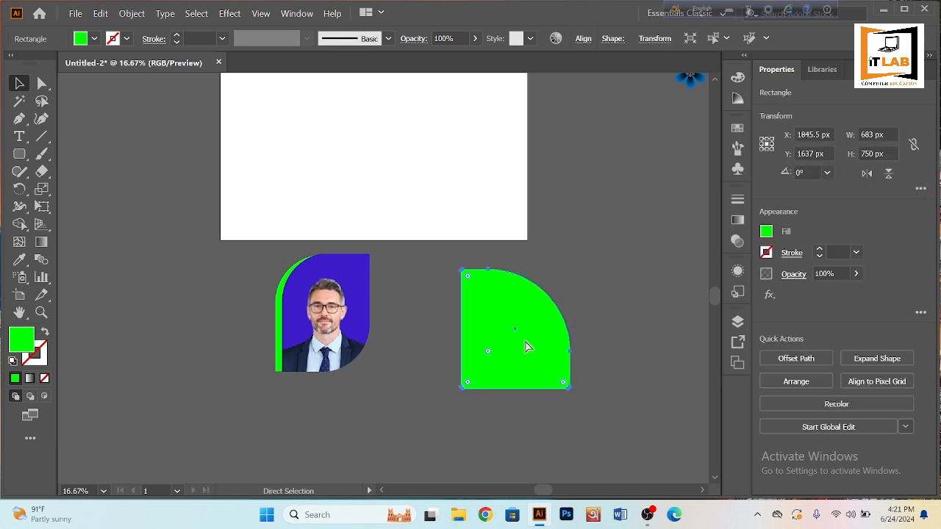
pyautogui.hotkey('ctrl', 'c')
pyautogui.hotkey('ctrl', 'v')
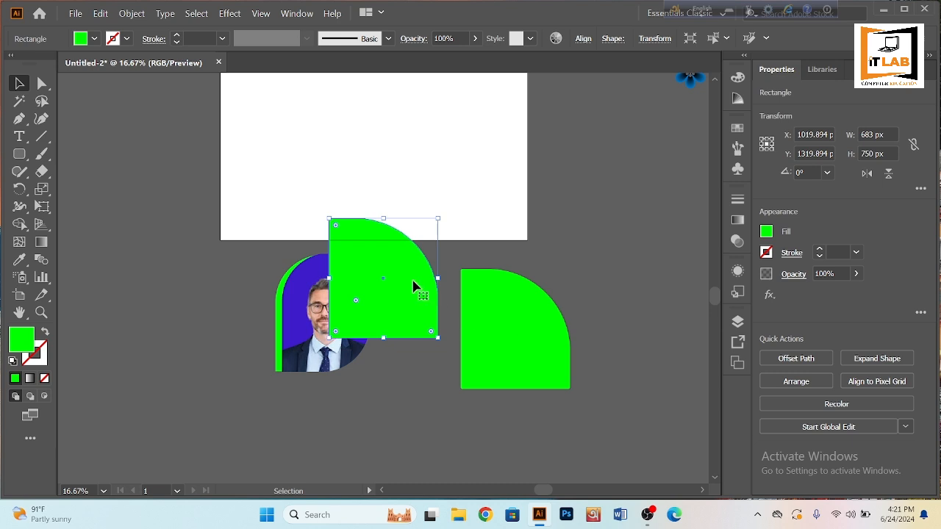
pyautogui.moveTo(550, 321); pyautogui.dragTo(561, 336)
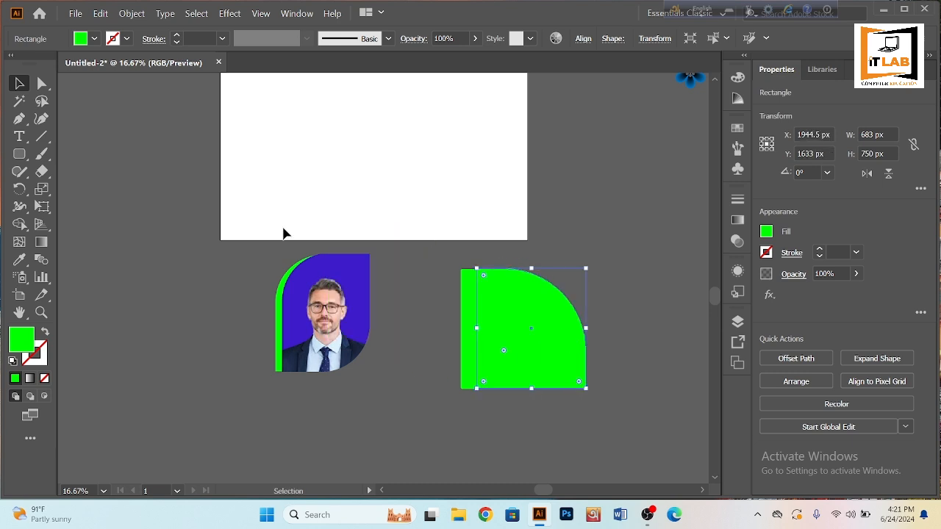
pyautogui.click(94, 38)
pyautogui.click(81, 64)
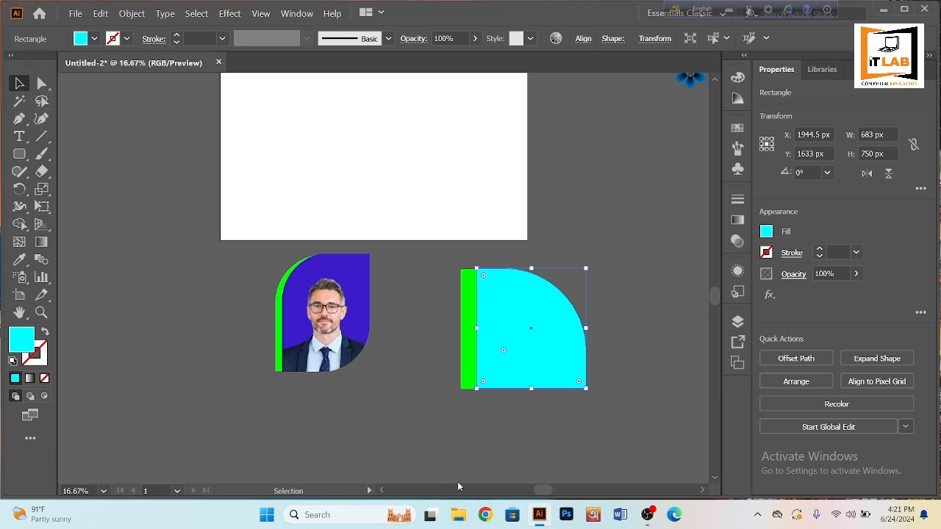
# Bring the new green shape in front of its cyan copy and nudge it up 1 px.
pyautogui.click(470, 362)
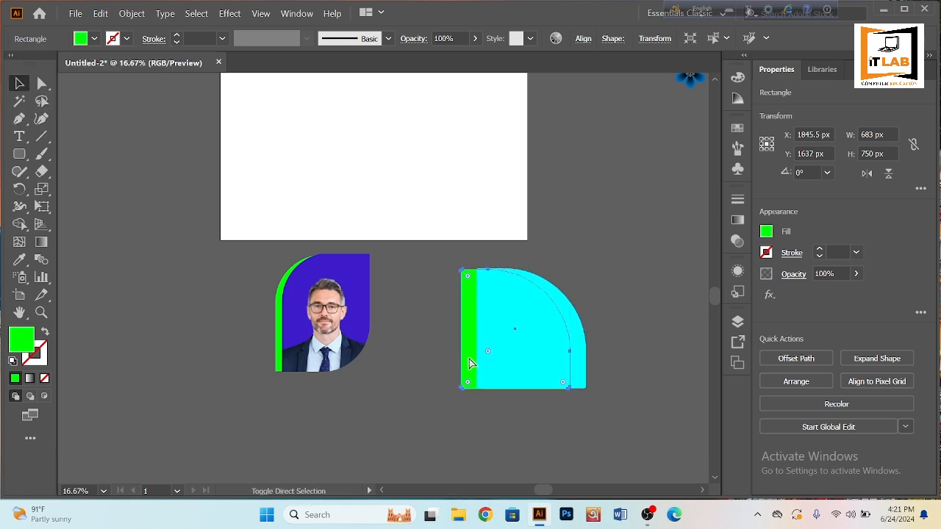
pyautogui.hotkey('ctrl', 'shift', ']')
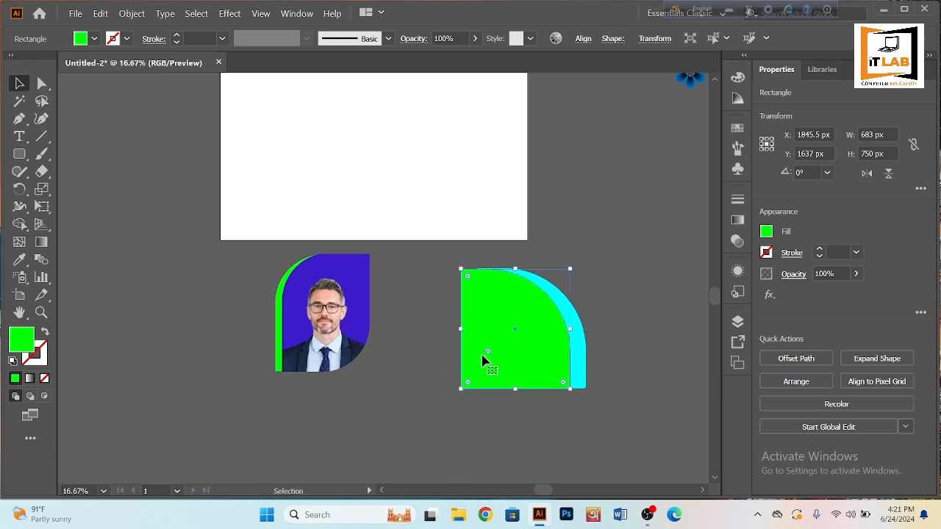
pyautogui.press('Up')
# Place the image it logo 2-01 at about 135 px square above the green shape's upper-left corner and delete it again.
pyautogui.click(74, 14)
pyautogui.click(103, 205)
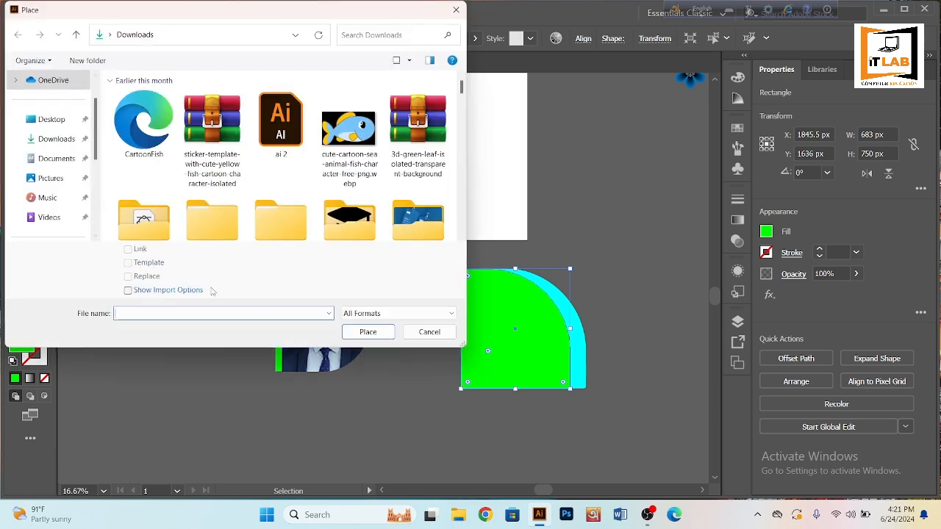
pyautogui.scroll(-10, 224, 190)
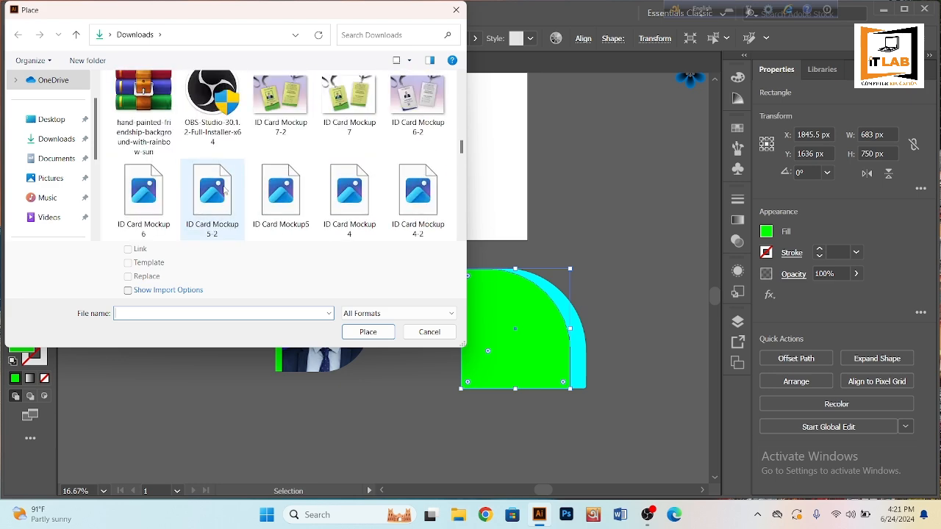
pyautogui.scroll(-10, 224, 190)
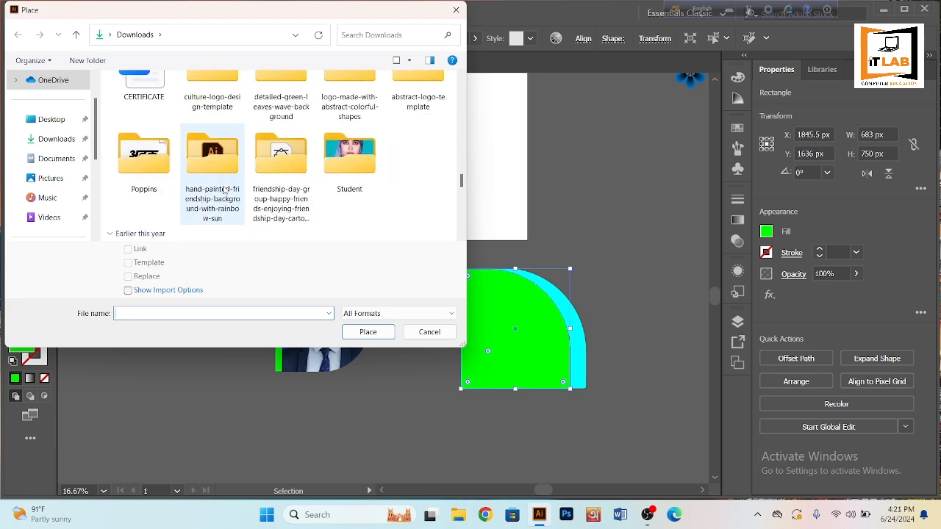
pyautogui.scroll(2, 266, 169)
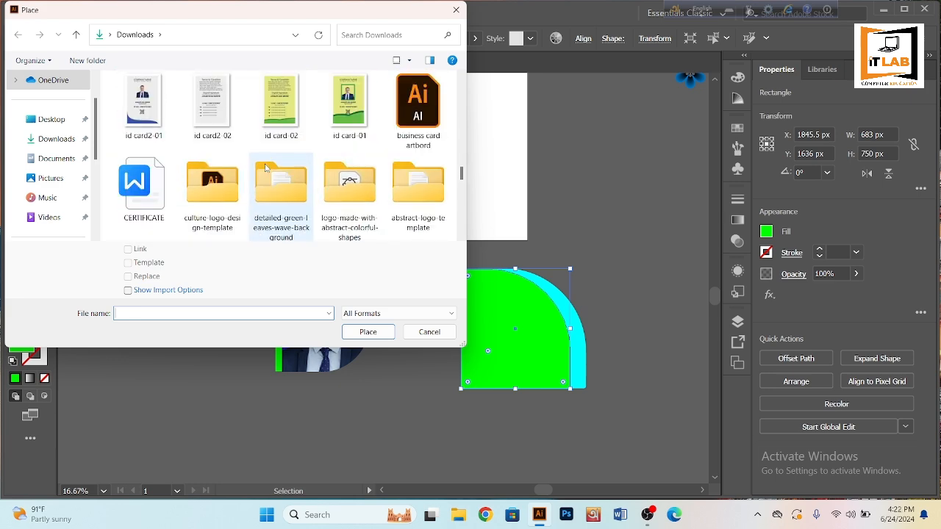
pyautogui.scroll(10, 266, 169)
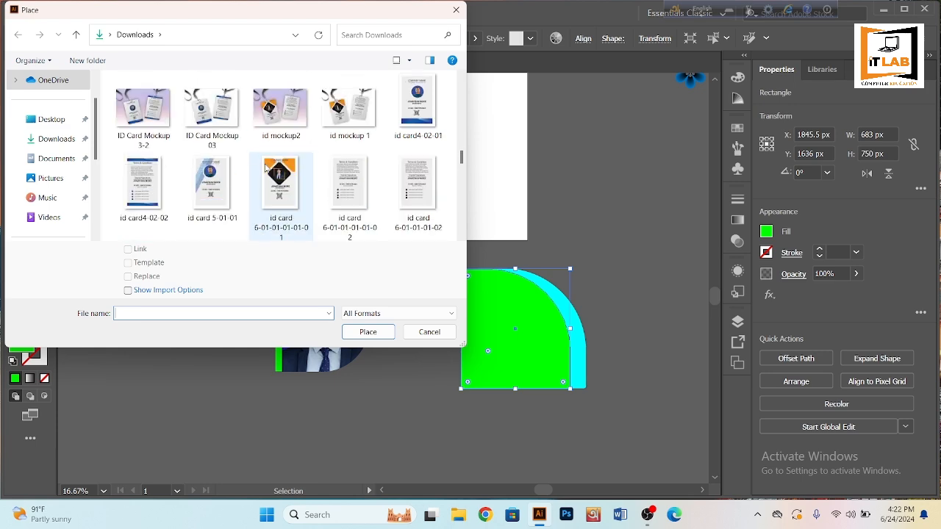
pyautogui.scroll(3, 266, 168)
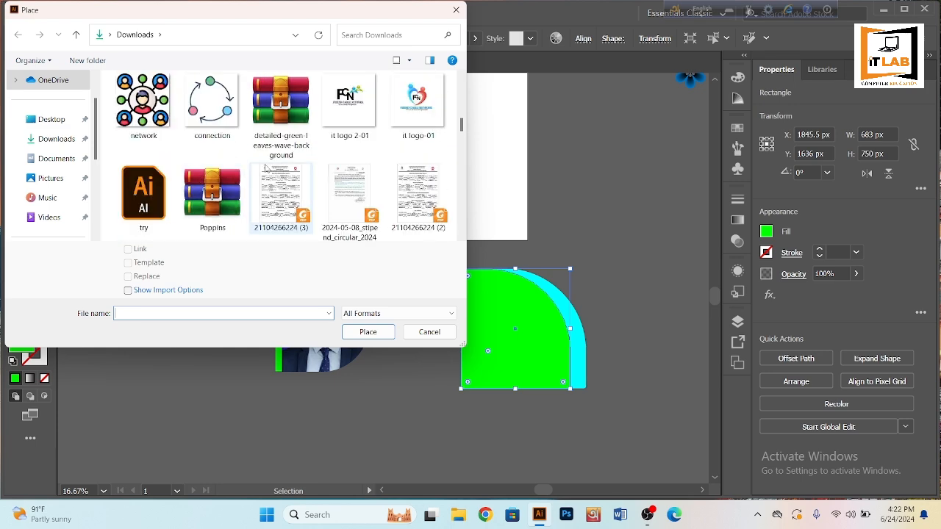
pyautogui.scroll(3, 266, 169)
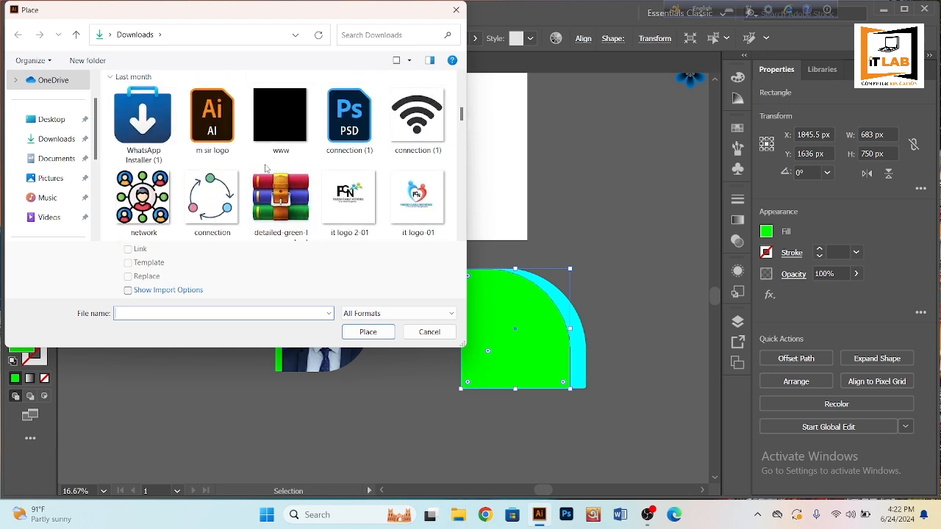
pyautogui.scroll(-1, 266, 168)
pyautogui.click(346, 180)
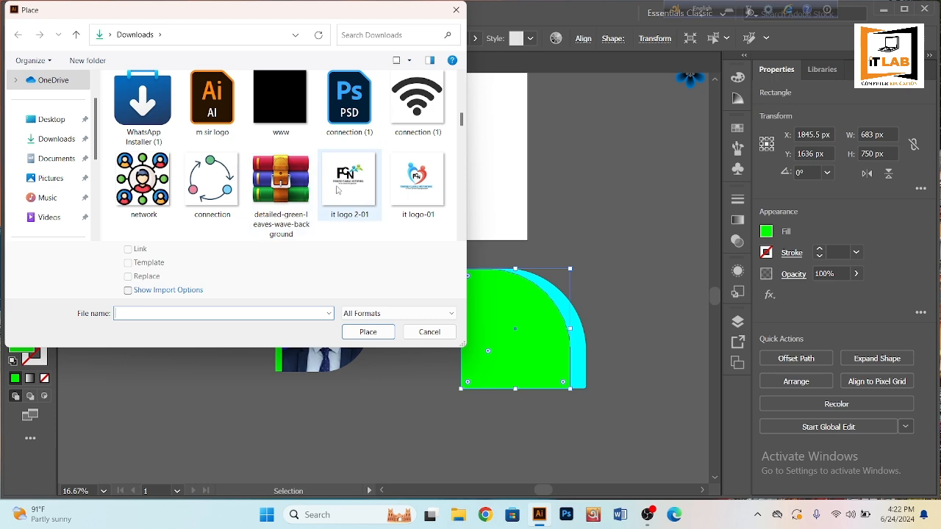
pyautogui.click(370, 332)
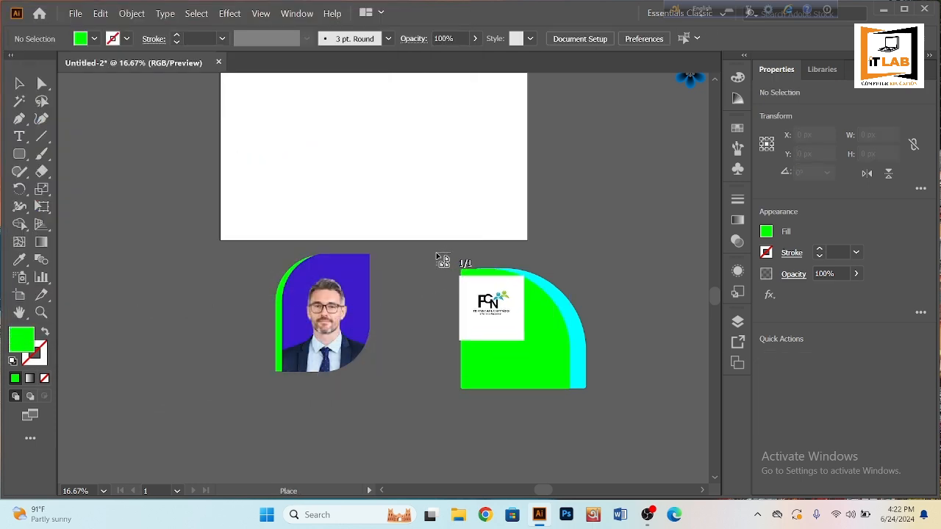
pyautogui.moveTo(445, 260); pyautogui.dragTo(463, 292)
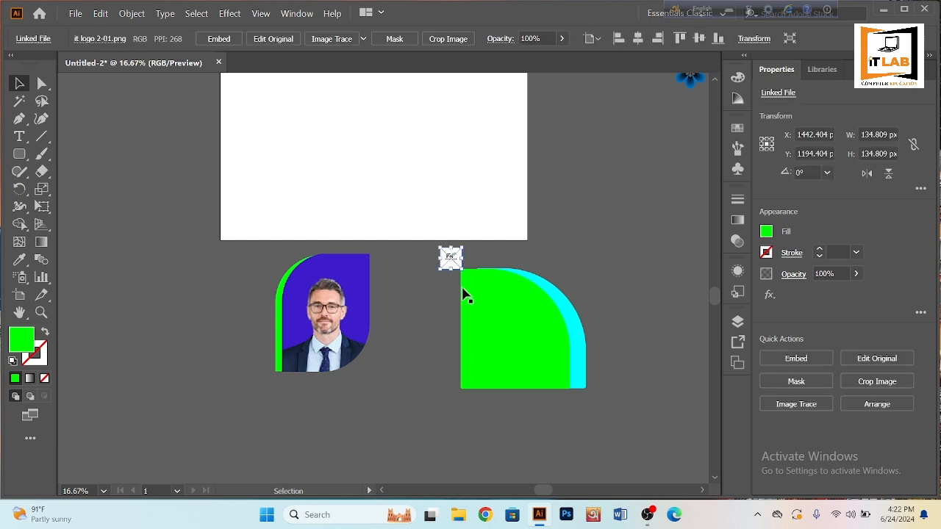
pyautogui.press('Delete')
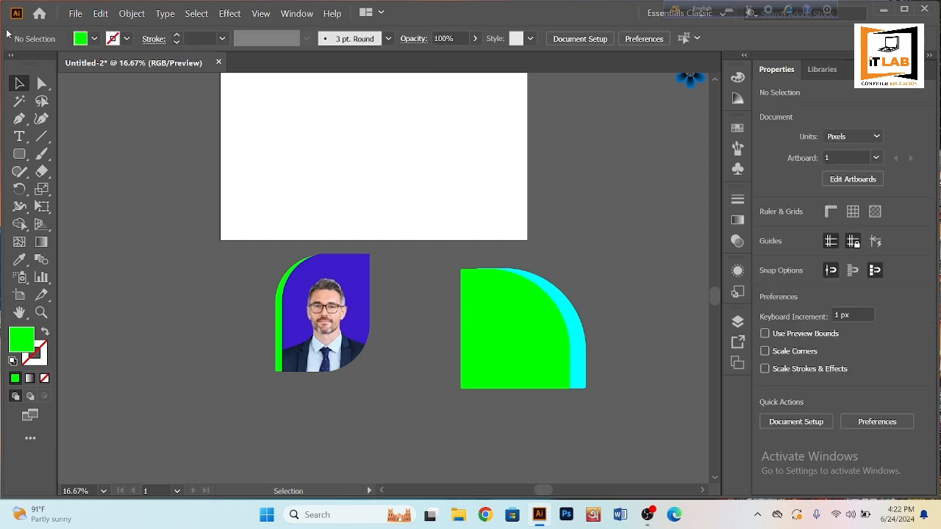
# Try to place the cute-cartoon-sea-animal-fish-character image from the Downloads folder.
pyautogui.click(76, 14)
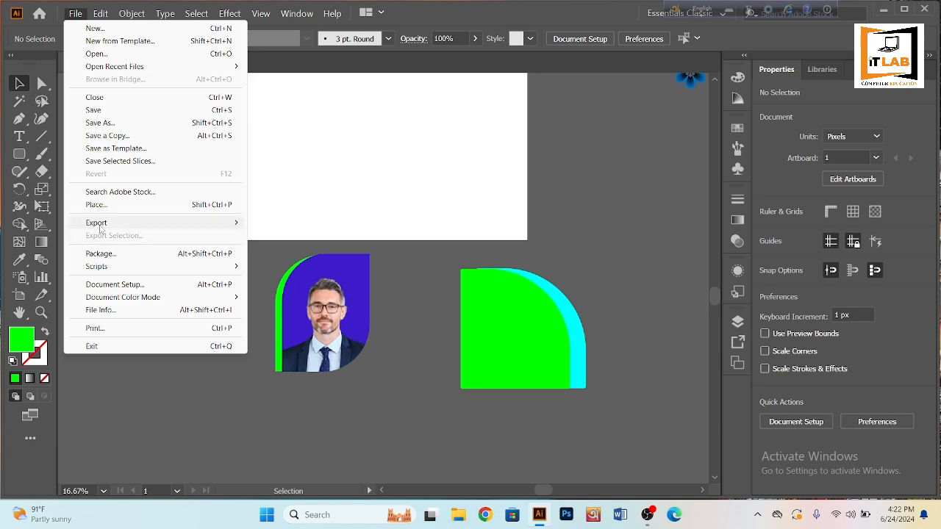
pyautogui.click(100, 205)
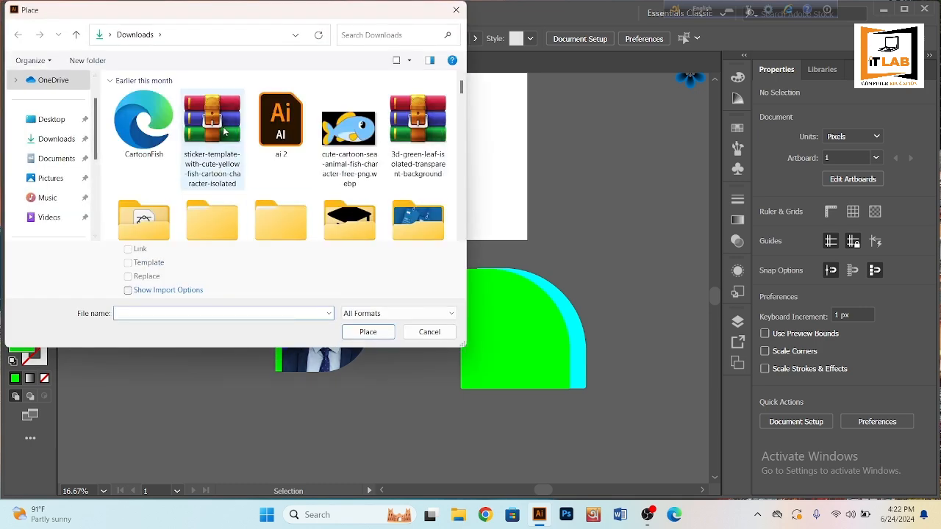
pyautogui.scroll(-5, 287, 184)
pyautogui.scroll(2, 287, 184)
pyautogui.click(348, 131)
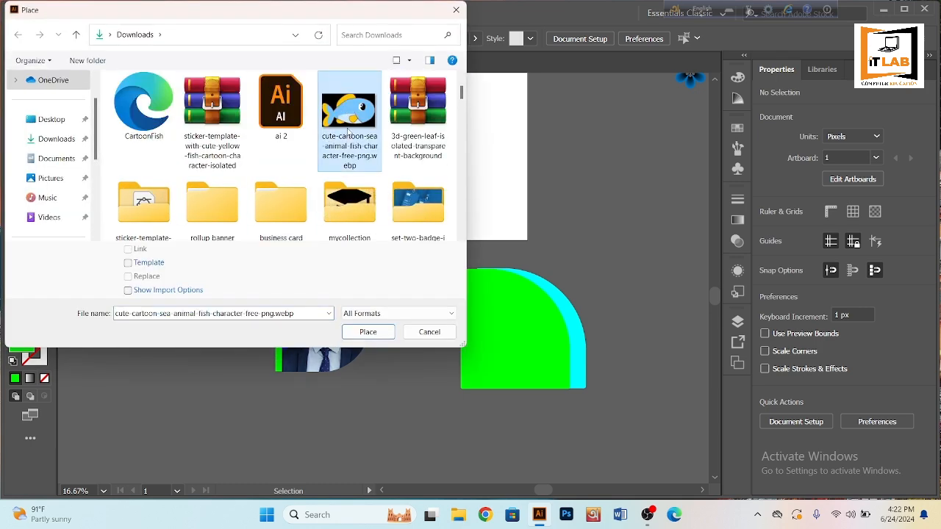
pyautogui.click(368, 332)
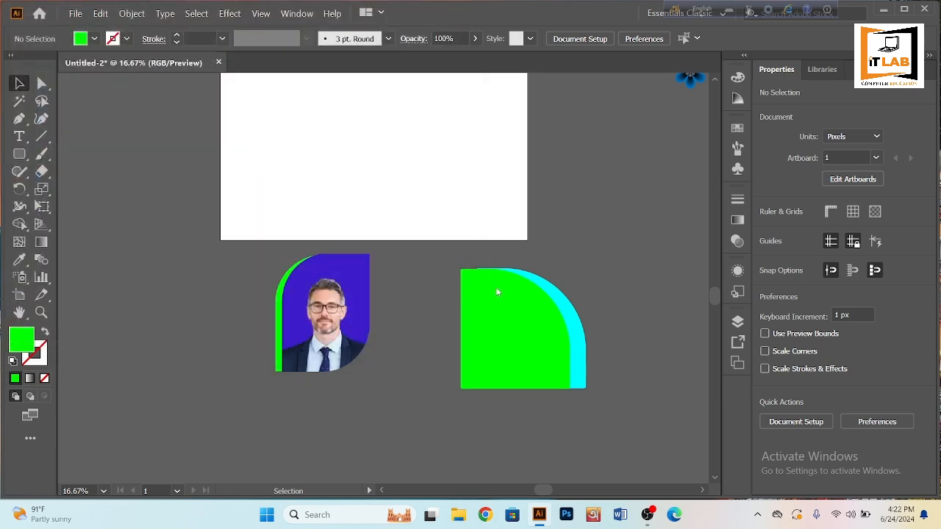
pyautogui.click(611, 275)
# Browse to the imeges folder in Downloads for placing a picture and show its files as medium icons.
pyautogui.click(73, 14)
pyautogui.click(96, 204)
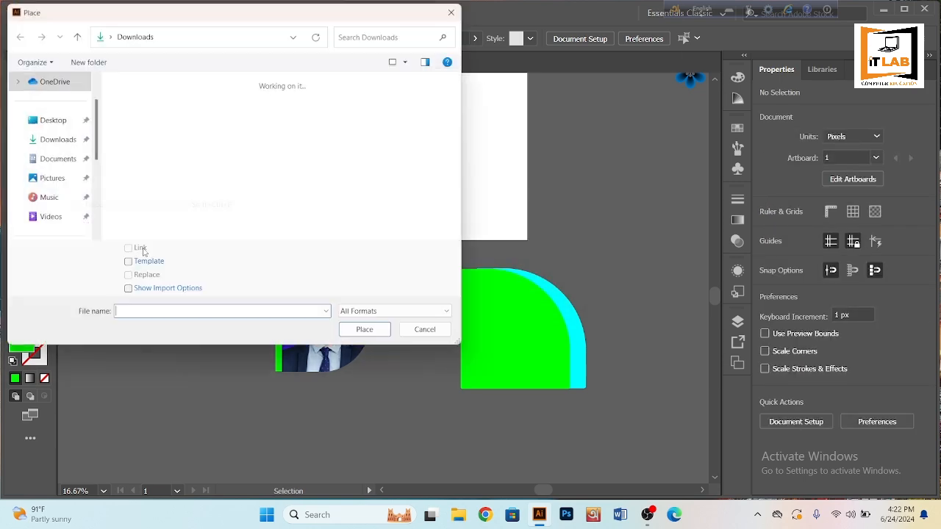
pyautogui.scroll(-2, 297, 207)
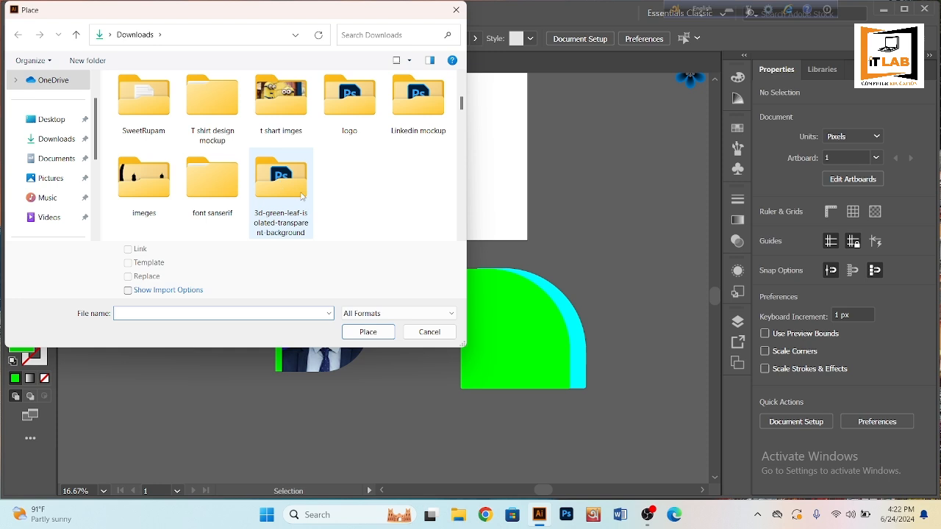
pyautogui.doubleClick(172, 200)
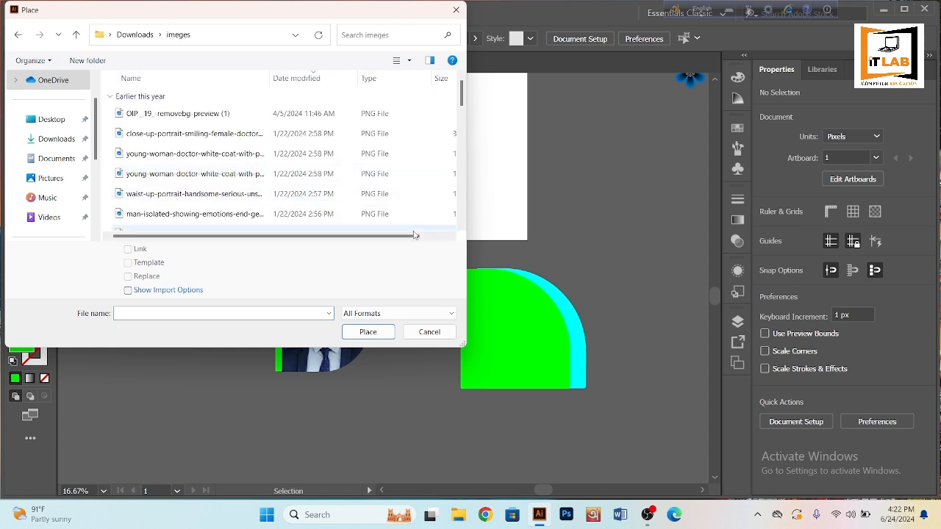
pyautogui.click(409, 61)
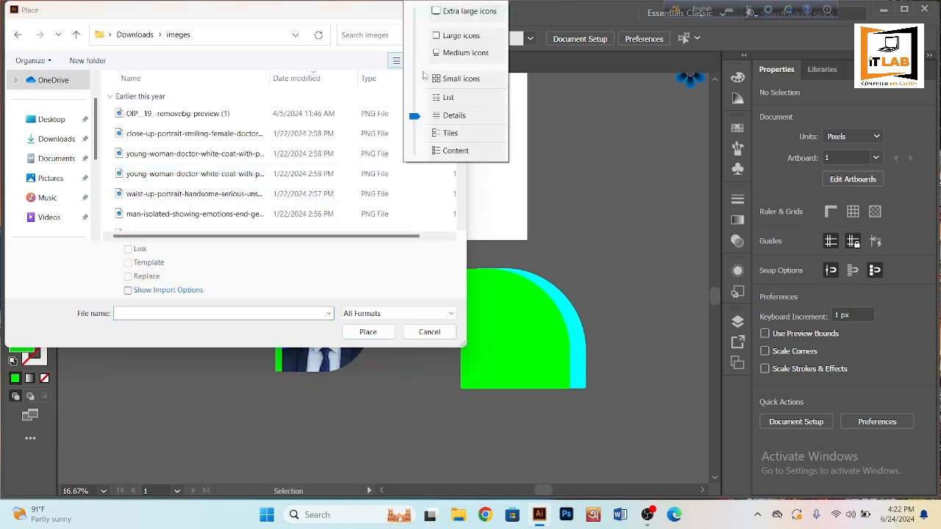
pyautogui.click(444, 53)
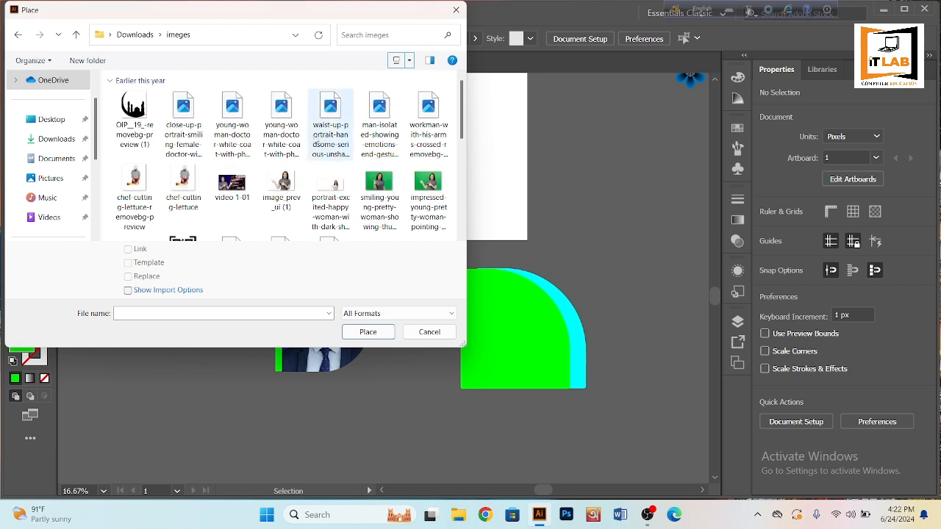
# Try to place the handsome-confident-blond-bearded-businessman picture from the imeges folder.
pyautogui.scroll(-10, 285, 188)
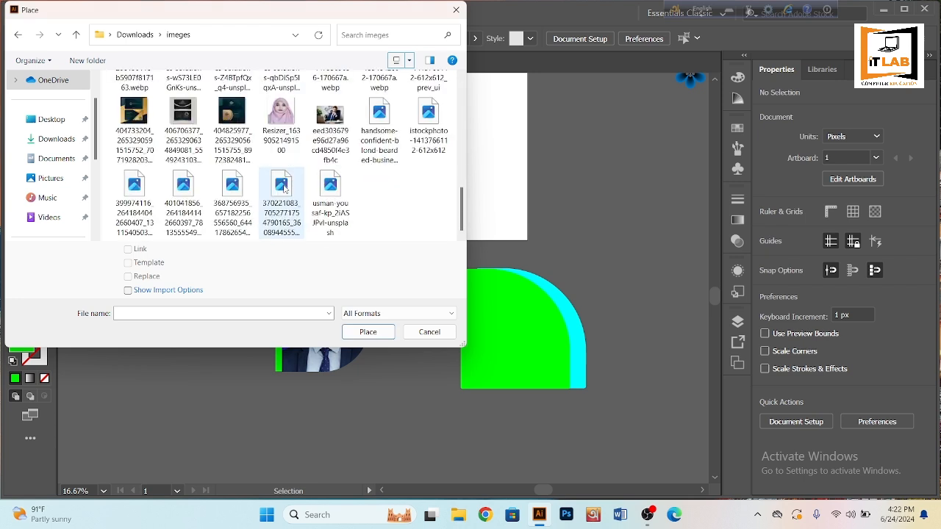
pyautogui.scroll(1, 280, 182)
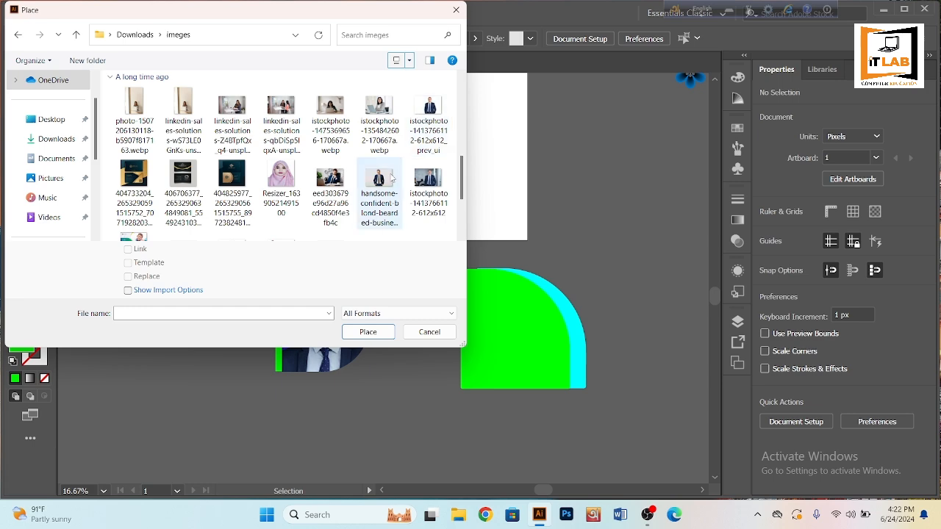
pyautogui.click(367, 194)
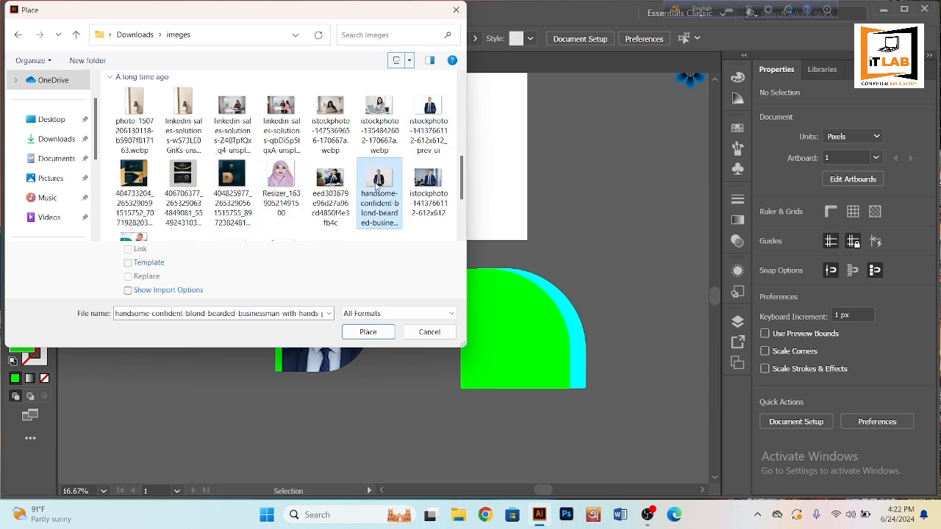
pyautogui.click(377, 335)
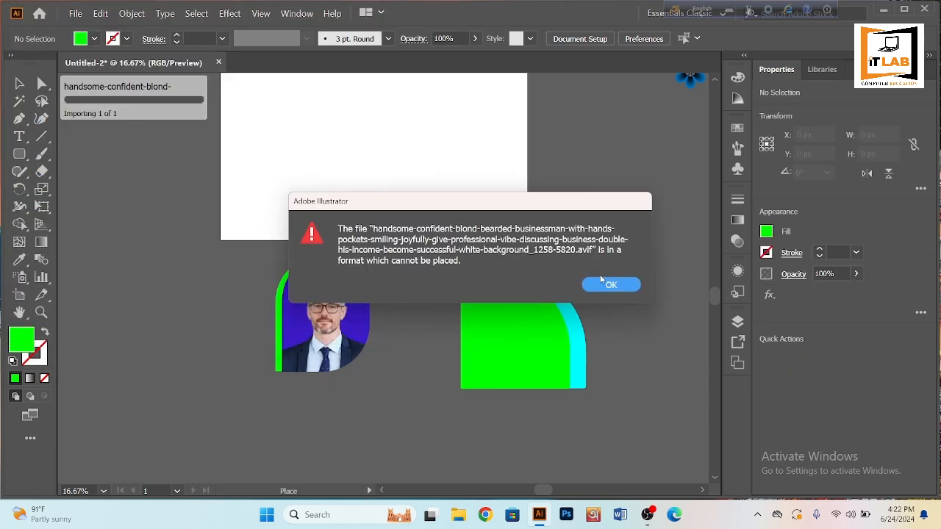
pyautogui.click(601, 283)
# Place the portrait of the woman on a brown background, about 500 × 751 px, between the finished frame and the green shape.
pyautogui.click(75, 14)
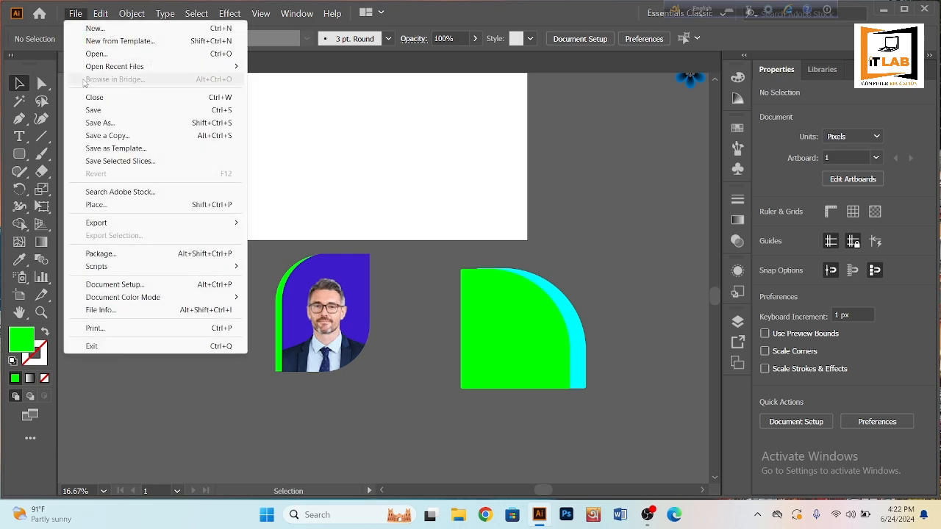
pyautogui.click(116, 207)
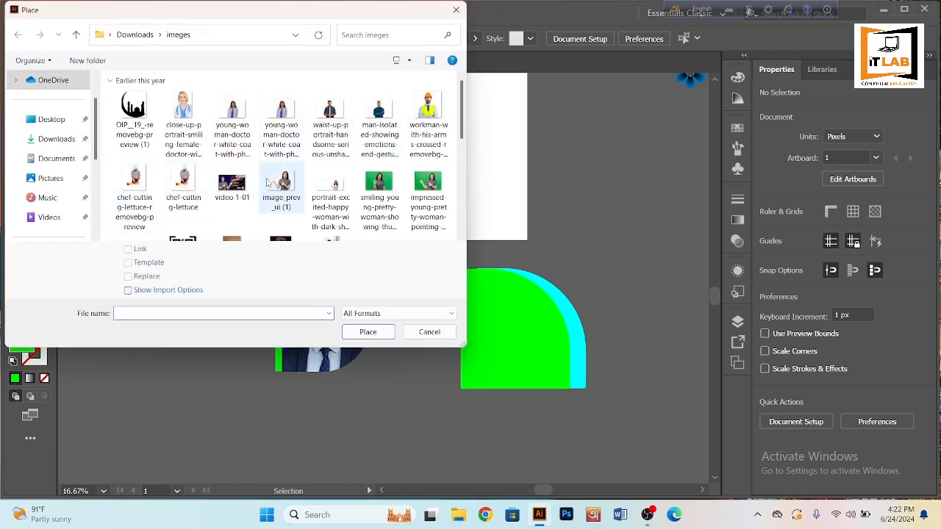
pyautogui.scroll(-2, 236, 184)
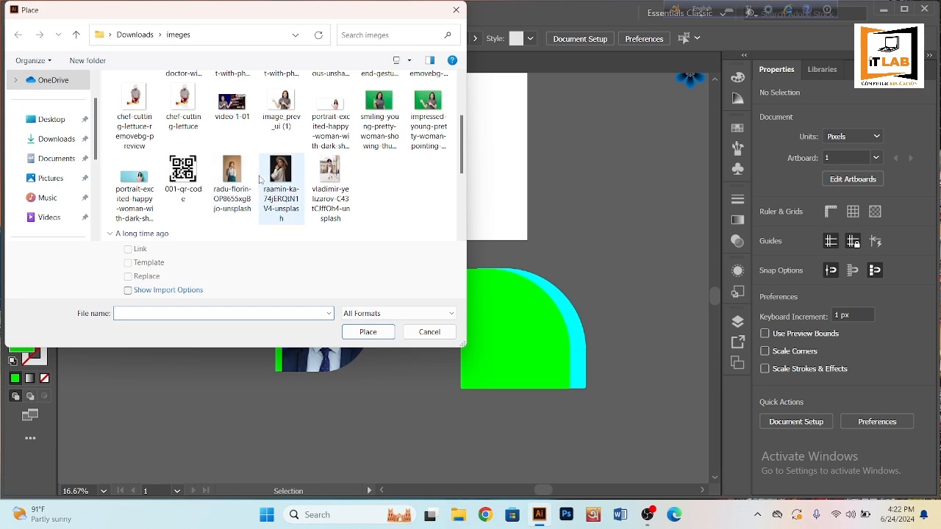
pyautogui.click(228, 176)
pyautogui.click(382, 331)
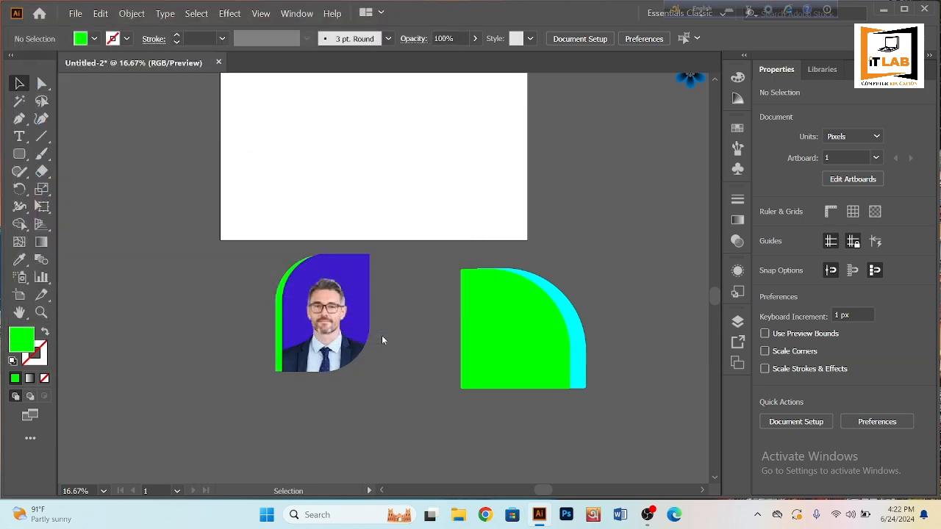
pyautogui.moveTo(386, 264); pyautogui.dragTo(465, 382)
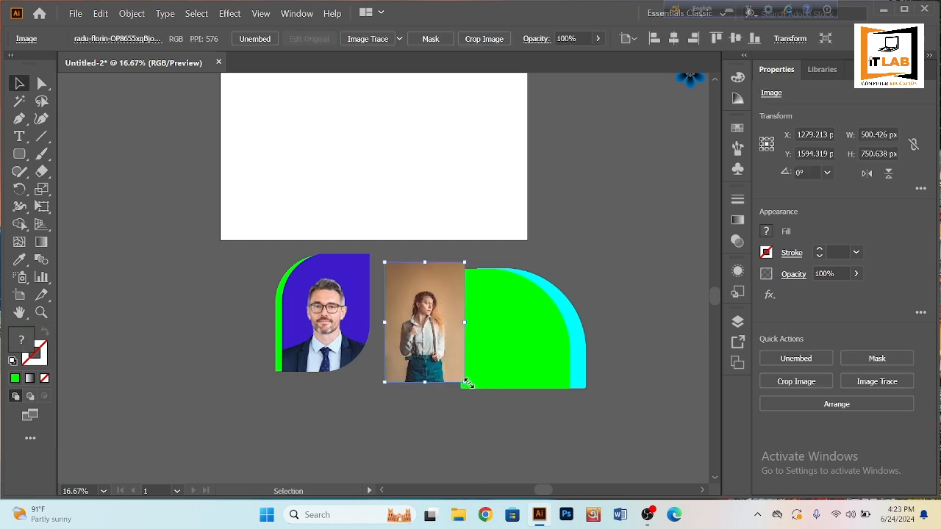
# Nudge the placed portrait down about 32 px to line it up with the green shape.
pyautogui.press('Down')
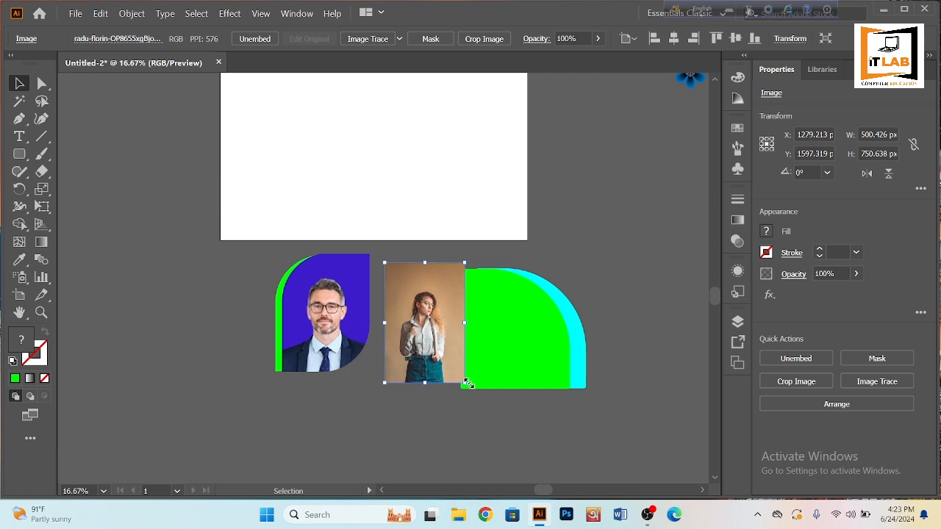
pyautogui.press('Down')
pyautogui.press('Down')
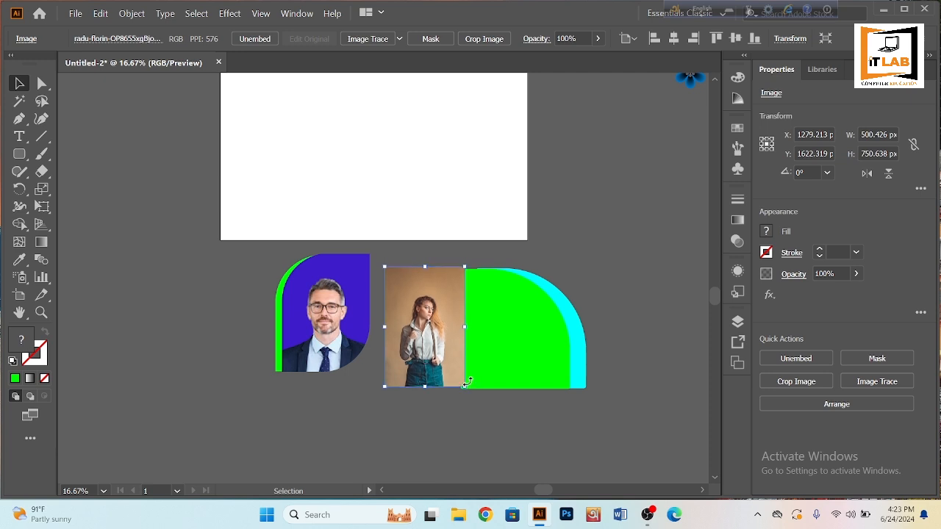
pyautogui.press('Down')
pyautogui.press('Down')
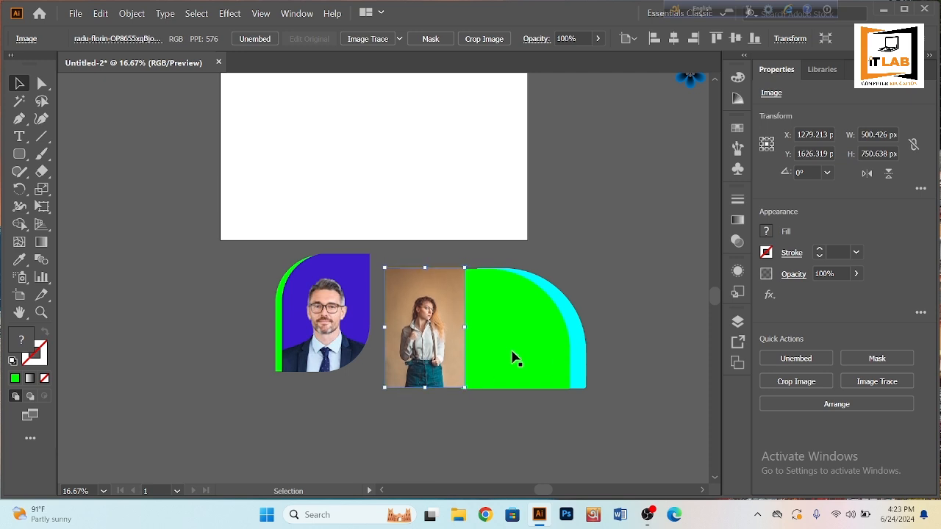
# Enlarge the woman's portrait to about 830 × 1244 px and position the green shape over her upper body, in front of the image.
pyautogui.moveTo(508, 346); pyautogui.dragTo(491, 362)
pyautogui.click(437, 335)
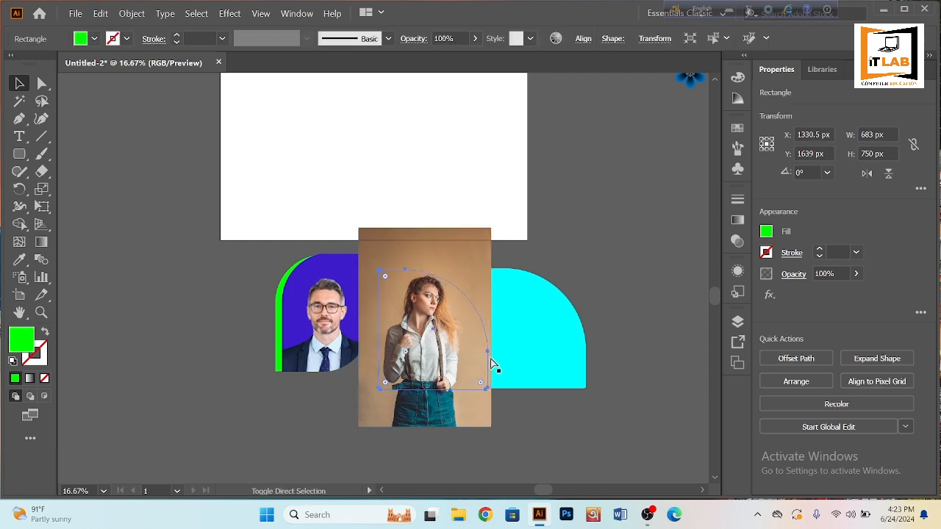
pyautogui.hotkey('ctrl', 'shift', ']')
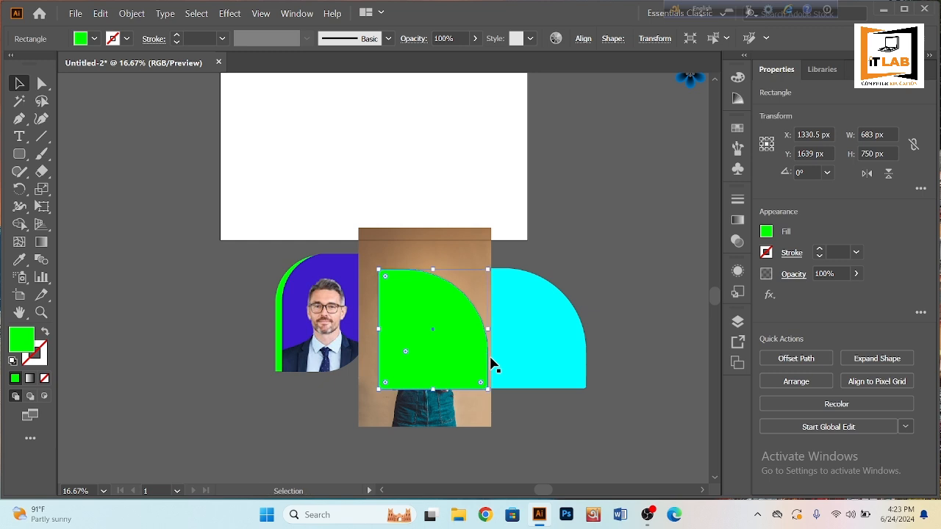
# Move the man's finished frame away to the left and clip the woman's portrait with the green shape using a clipping mask.
pyautogui.moveTo(227, 284); pyautogui.dragTo(136, 305)
pyautogui.moveTo(316, 275); pyautogui.dragTo(434, 411)
pyautogui.rightClick(433, 410)
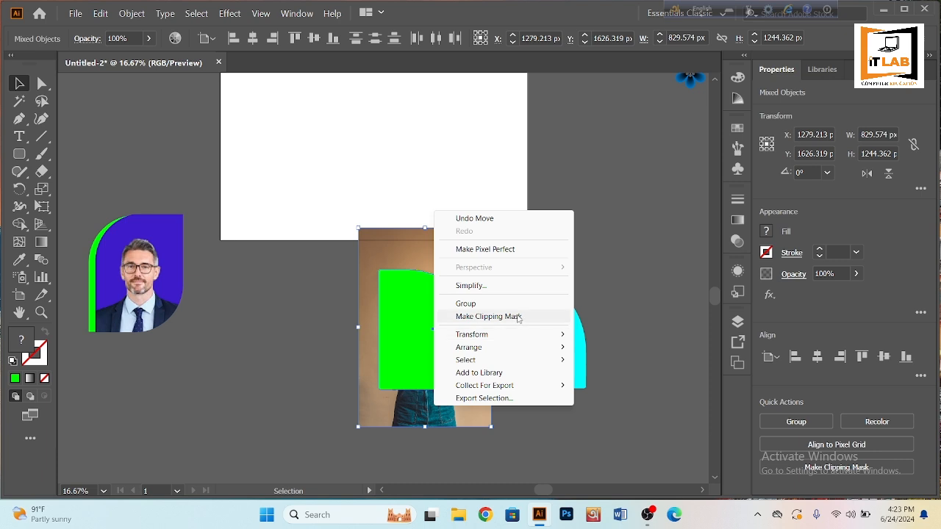
pyautogui.click(519, 316)
pyautogui.click(410, 410)
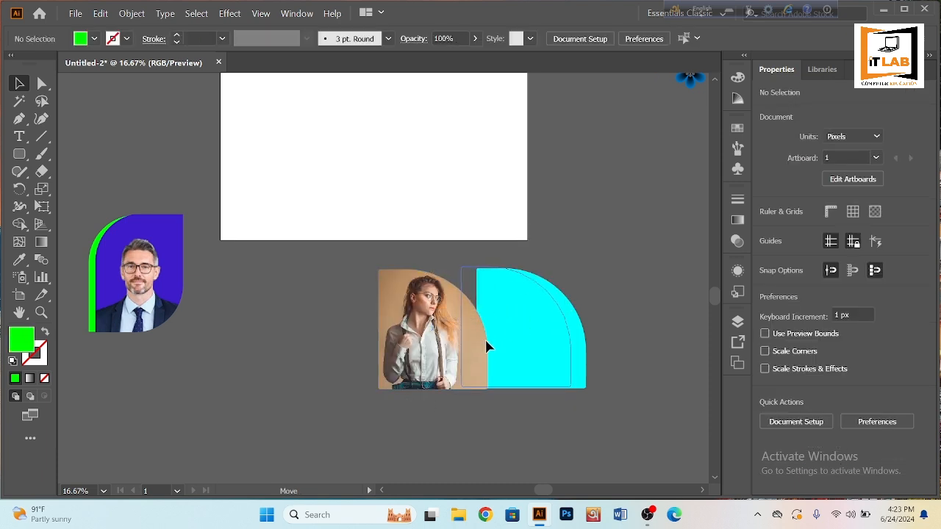
# Position the clipped woman's portrait over the cyan shape, leaving a cyan band along its curved right edge.
pyautogui.moveTo(402, 342); pyautogui.dragTo(490, 342)
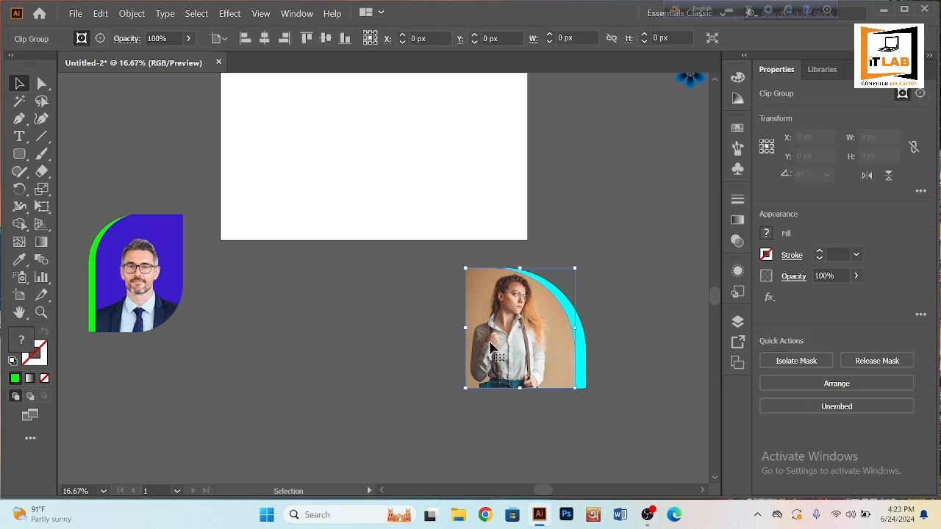
pyautogui.click(405, 289)
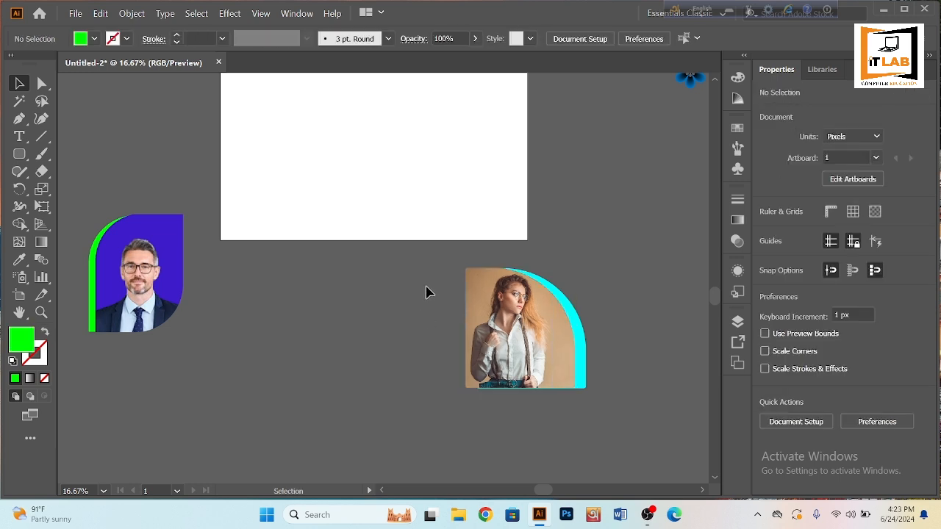
pyautogui.click(526, 338)
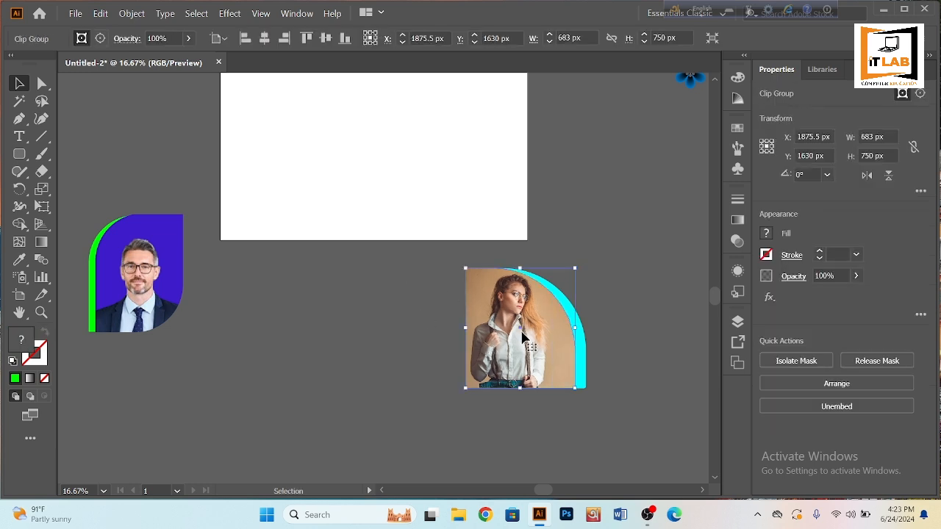
pyautogui.click(434, 340)
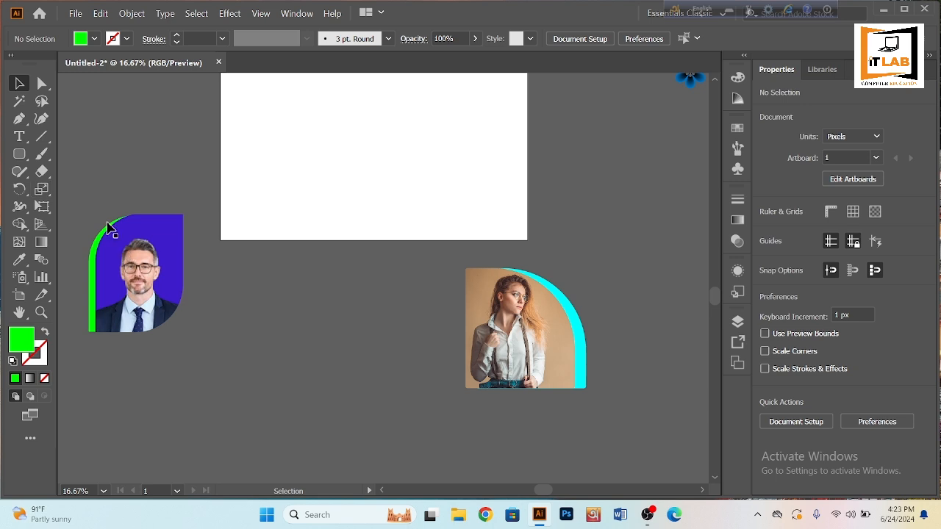
# Select all parts of the man's portrait frame together.
pyautogui.moveTo(98, 213); pyautogui.dragTo(189, 331)
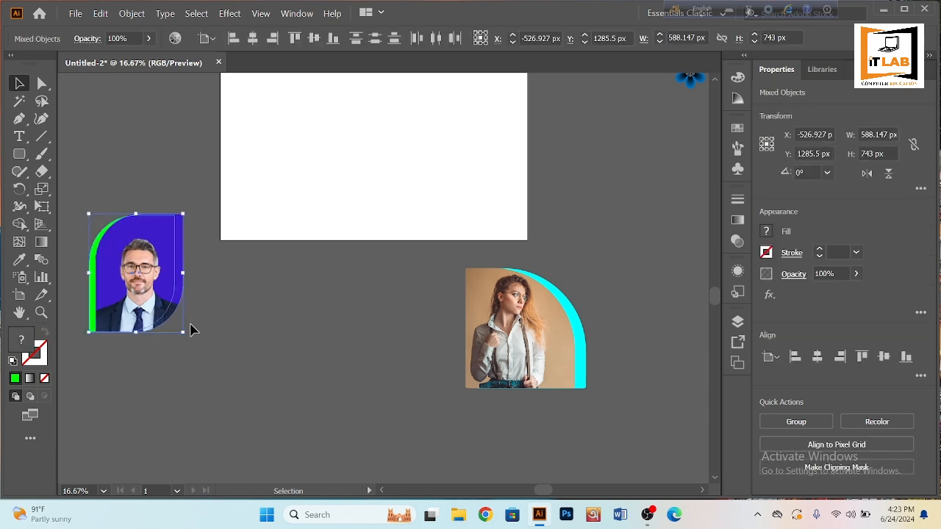